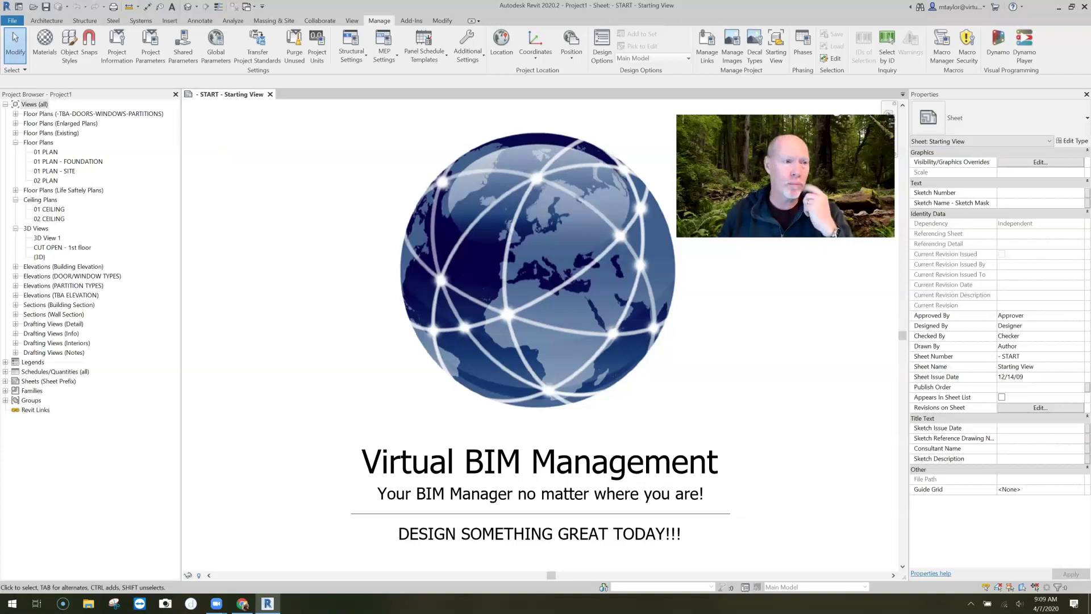
View the building in the default 3D view and in the 01 PLAN floor plan
{"action": "left_click", "coordinate": [188, 6]}
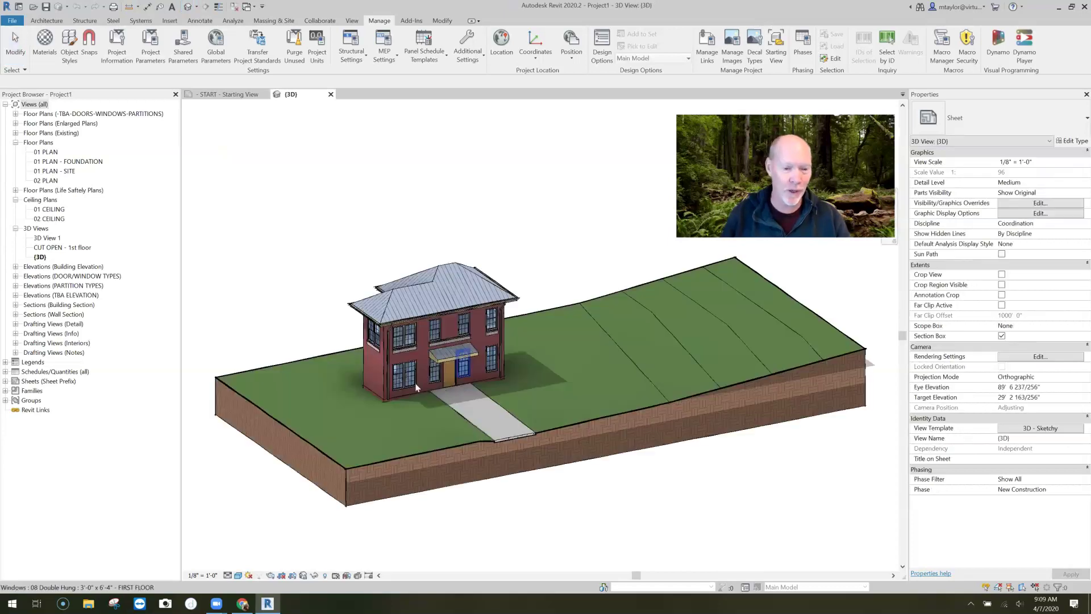
{"action": "scroll", "coordinate": [388, 368], "scroll_direction": "up", "scroll_amount": 2}
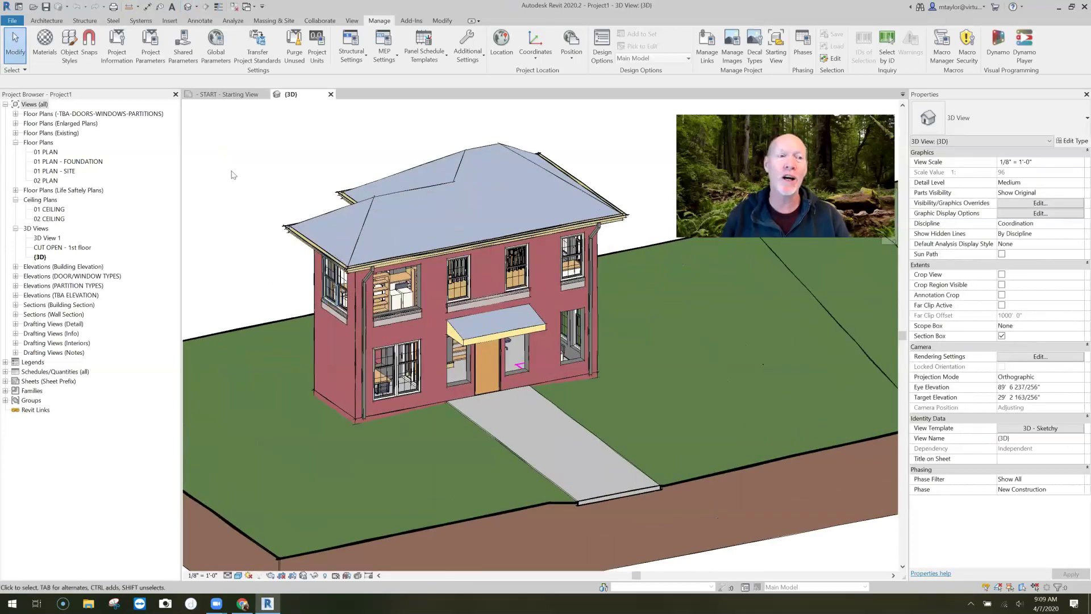
{"action": "double_click", "coordinate": [44, 152]}
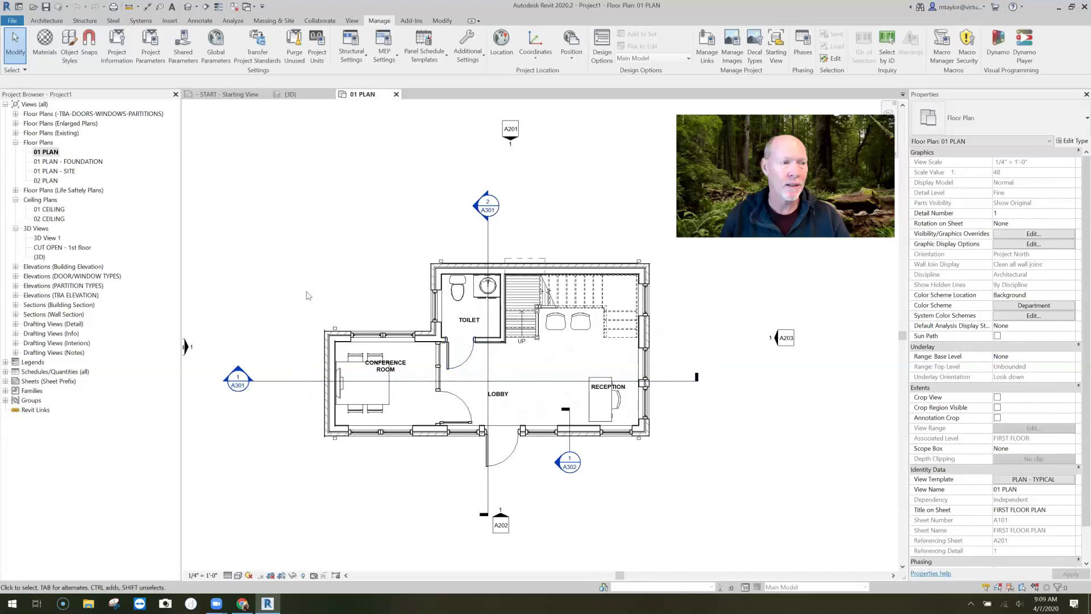
Tag the conference room, toilet and lobby ceilings in the 01 CEILING plan with horizontal height tags without leaders
{"action": "double_click", "coordinate": [48, 209]}
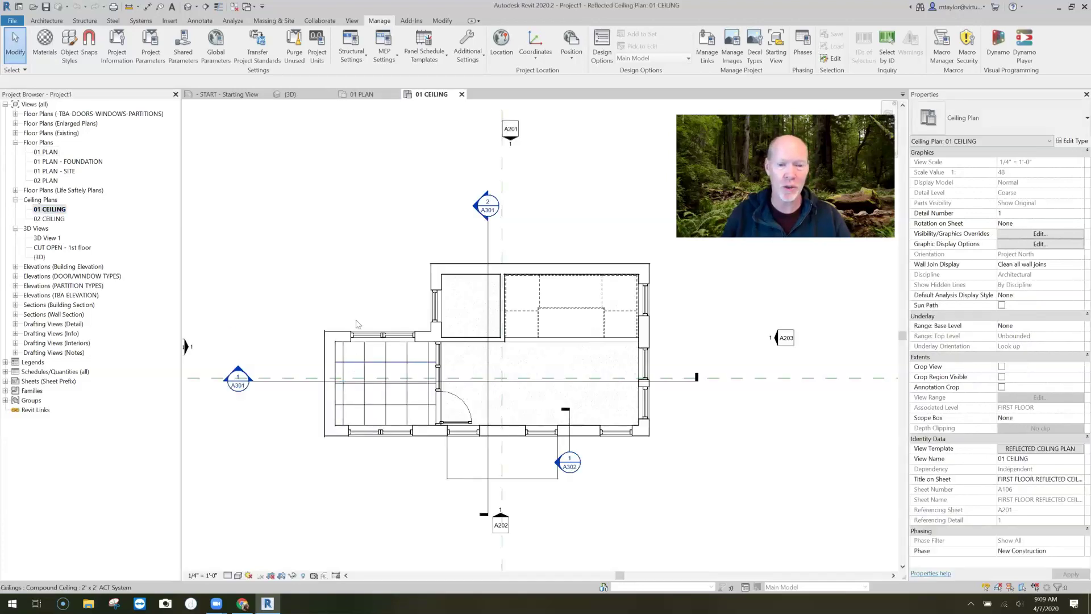
{"action": "scroll", "coordinate": [355, 287], "scroll_direction": "up", "scroll_amount": 3}
{"action": "middle_click_drag", "start_coordinate": [352, 275], "coordinate": [288, 211]}
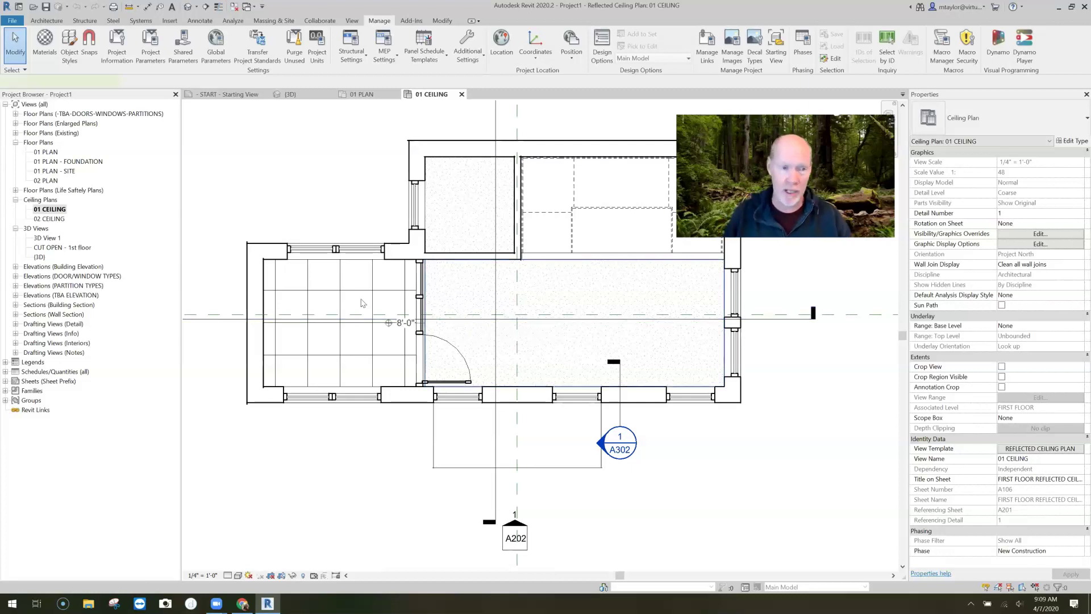
{"action": "key", "text": "t"}
{"action": "key", "text": "g"}
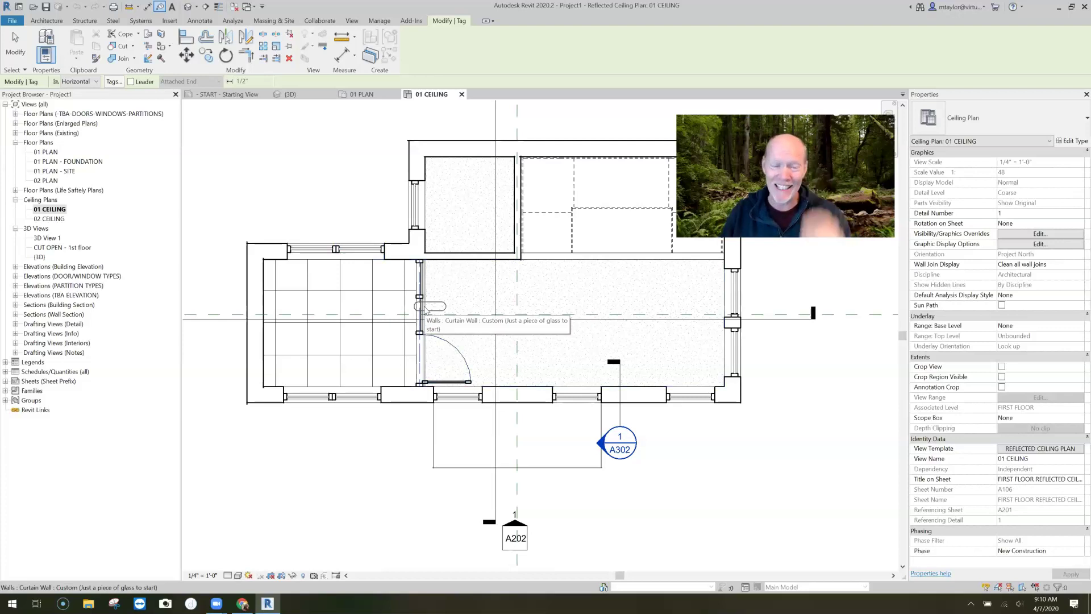
{"action": "left_click", "coordinate": [345, 309]}
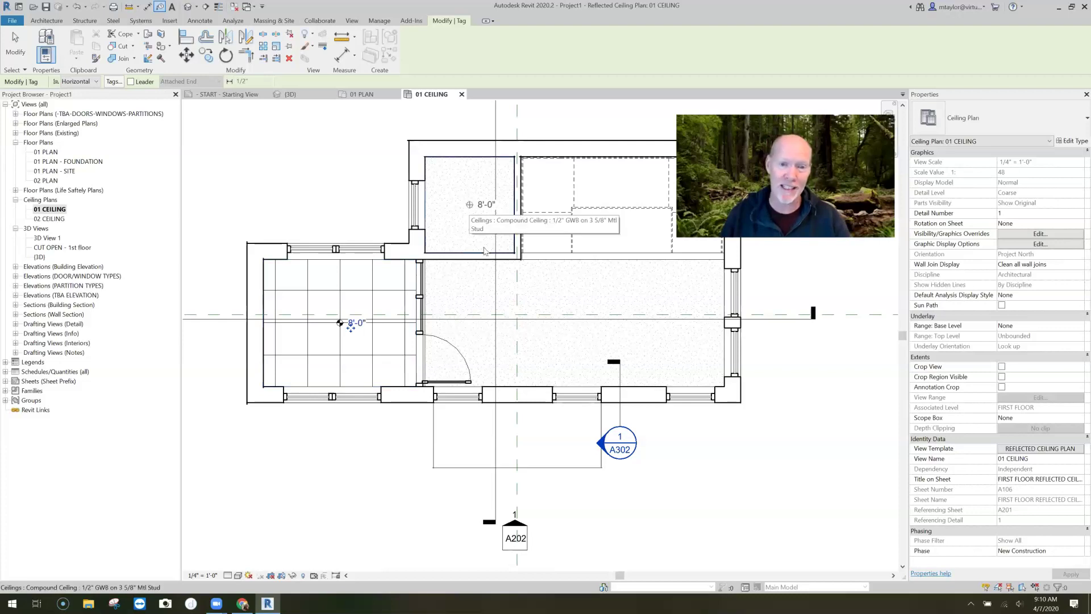
{"action": "left_click", "coordinate": [562, 310]}
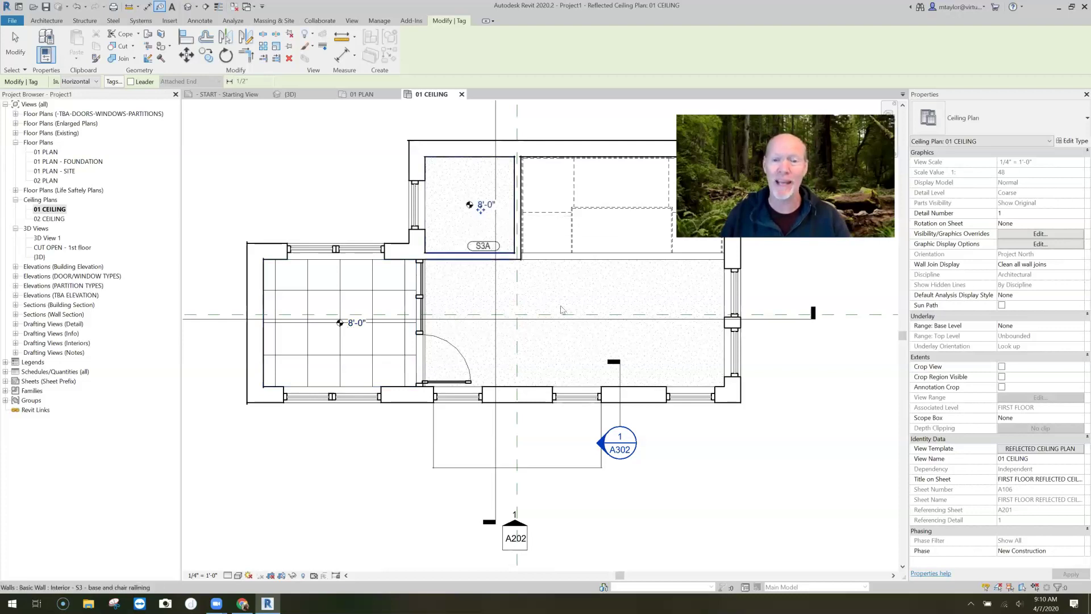
{"action": "left_click", "coordinate": [571, 346]}
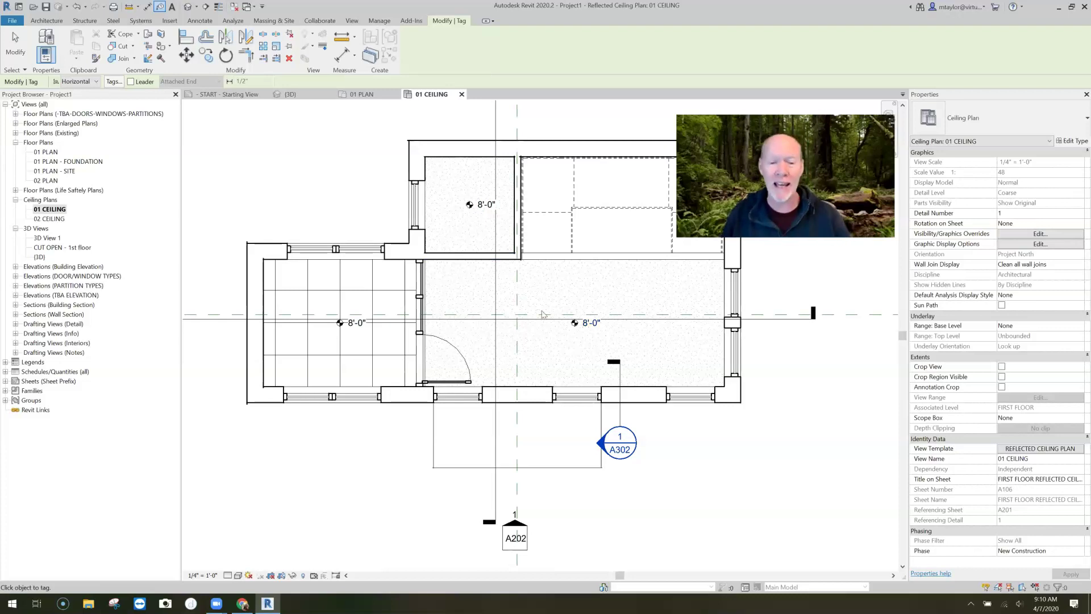
{"action": "key", "text": "Escape"}
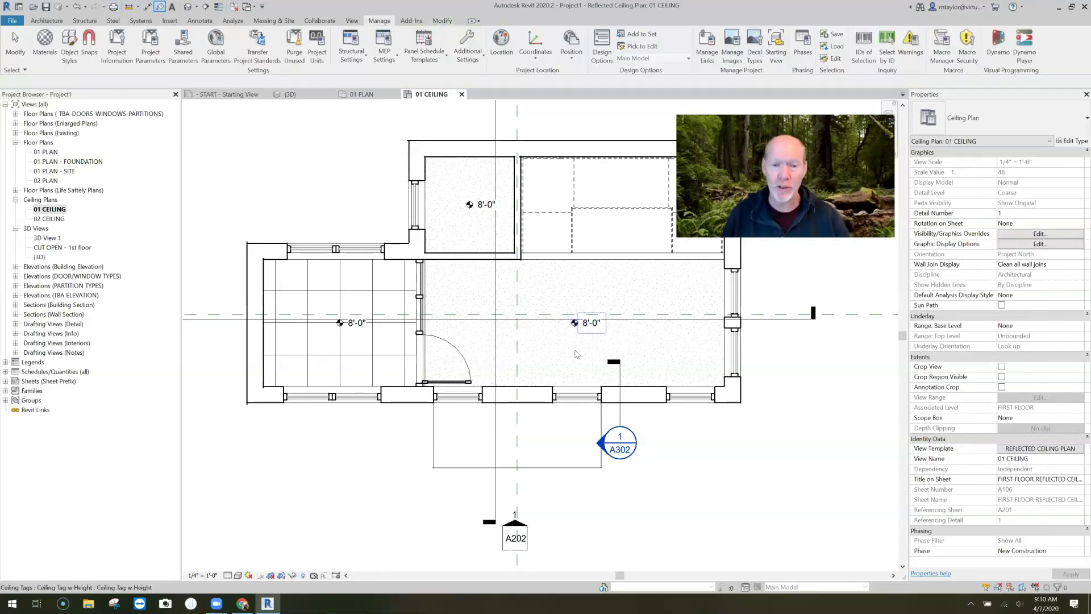
Move the lobby ceiling tag near the glass partition and the conference room ceiling tag towards that room's upper wall
{"action": "left_click_drag", "start_coordinate": [576, 354], "coordinate": [445, 327]}
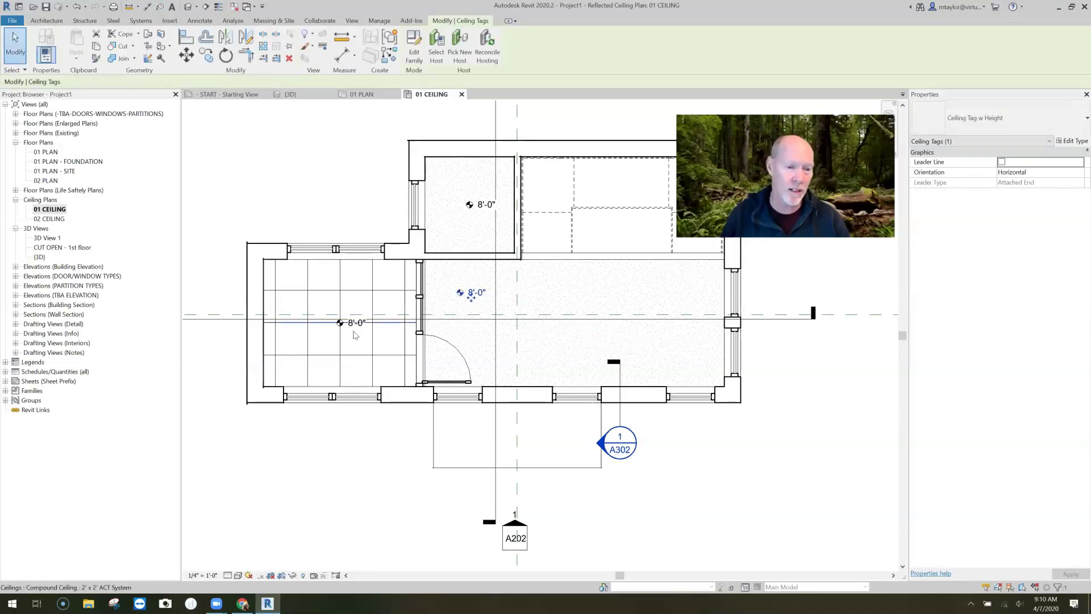
{"action": "left_click", "coordinate": [340, 331]}
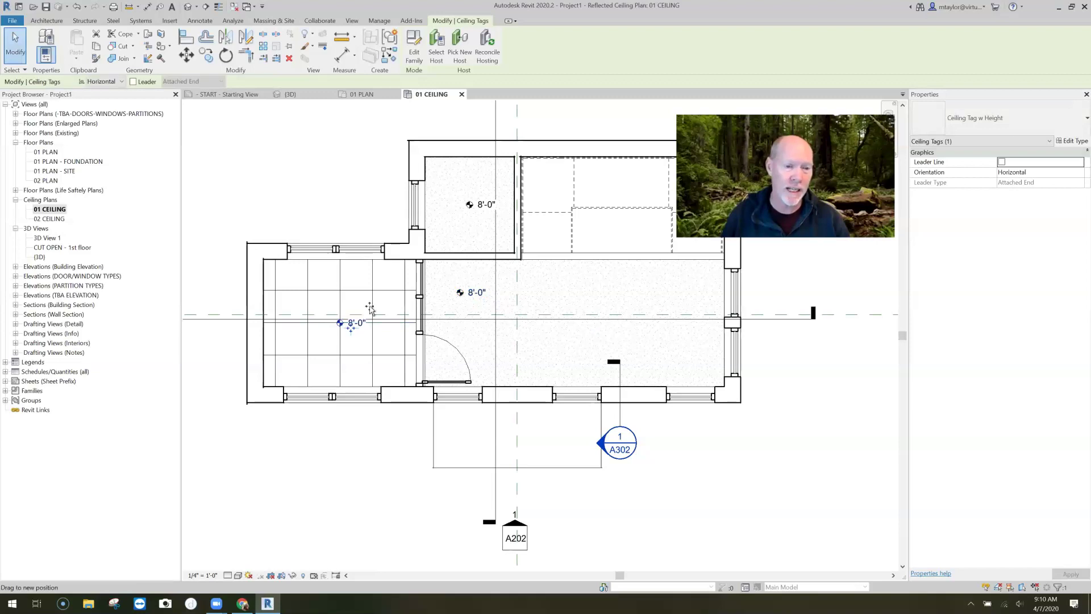
{"action": "left_click_drag", "start_coordinate": [389, 317], "coordinate": [390, 316]}
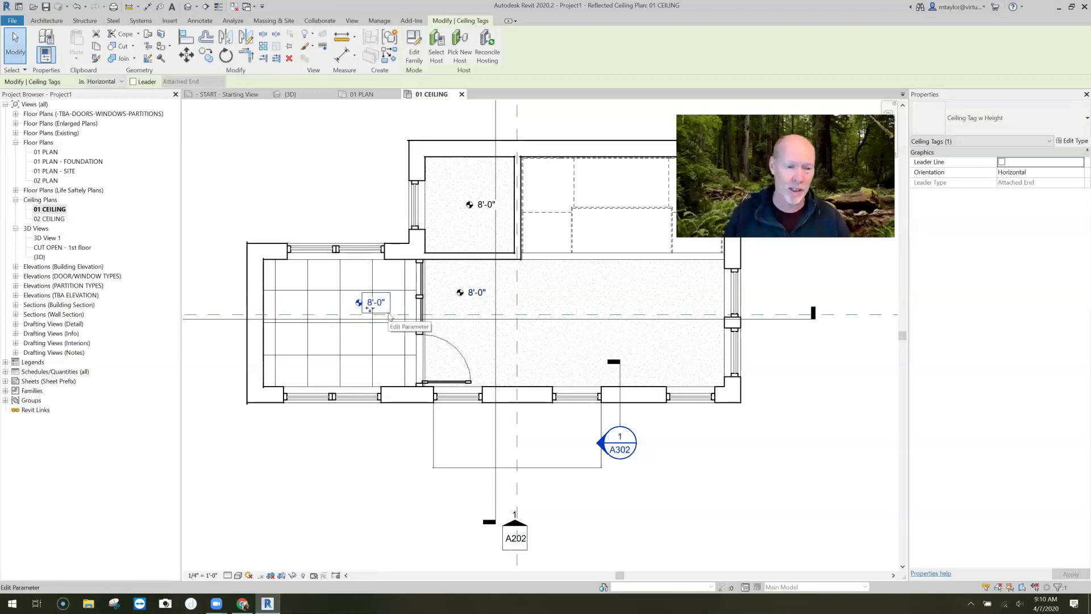
{"action": "left_click_drag", "start_coordinate": [360, 292], "coordinate": [334, 218]}
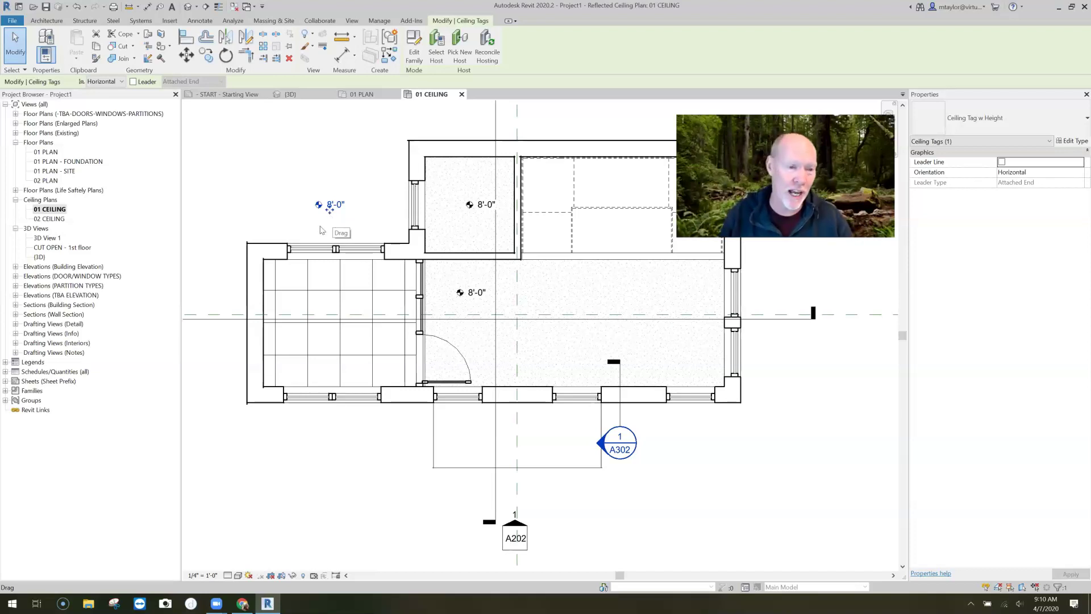
{"action": "left_click_drag", "start_coordinate": [331, 213], "coordinate": [377, 279]}
Examine the instance properties of the toilet's gypsum board ceiling and the conference room's 2' x 2' ACT ceiling
{"action": "scroll", "coordinate": [375, 279], "scroll_direction": "up", "scroll_amount": 2}
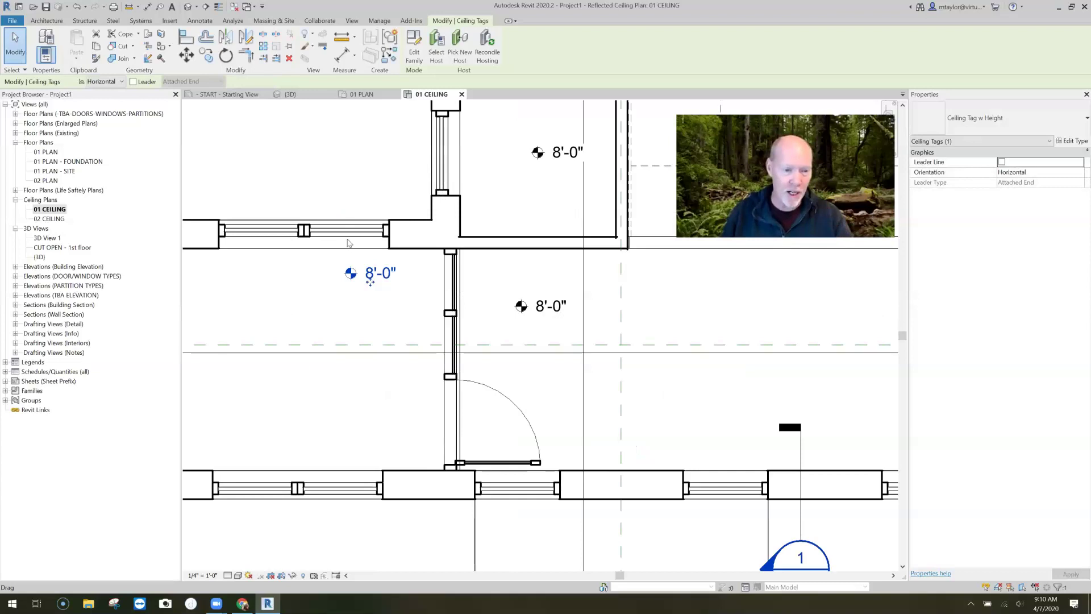
{"action": "scroll", "coordinate": [383, 386], "scroll_direction": "down", "scroll_amount": 2}
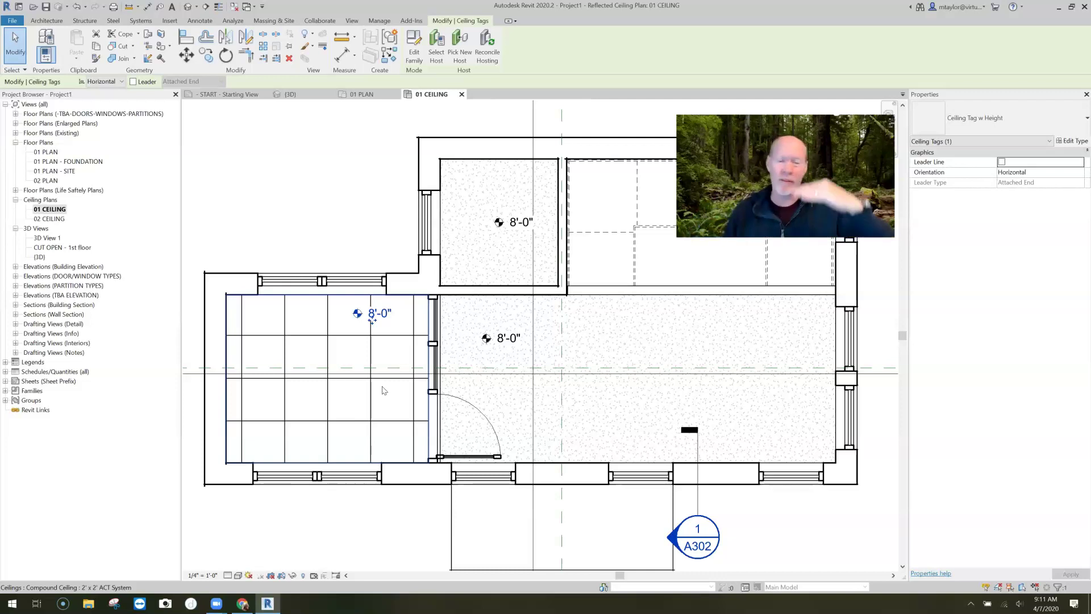
{"action": "left_click", "coordinate": [507, 263]}
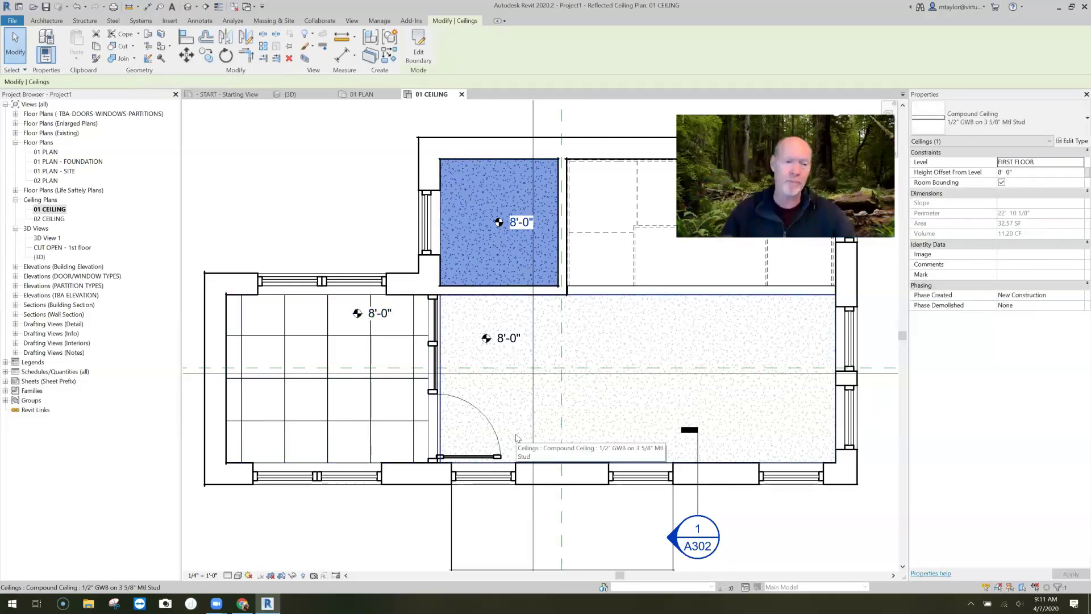
{"action": "left_click", "coordinate": [372, 399]}
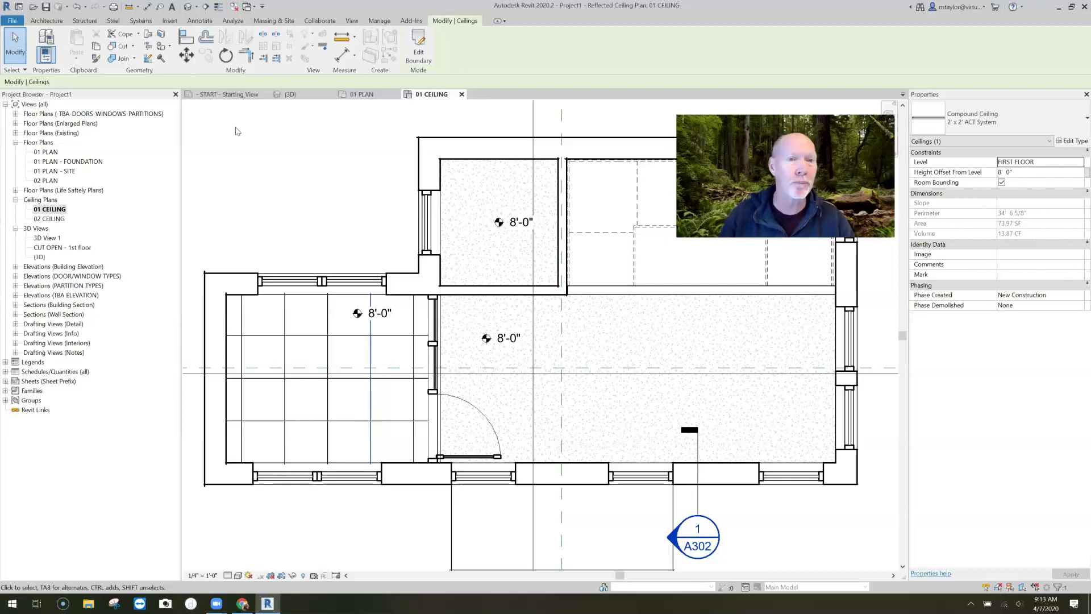
Open the project's shared parameters and review the existing parameter groups, including Rooms and AREAS
{"action": "left_click", "coordinate": [377, 21]}
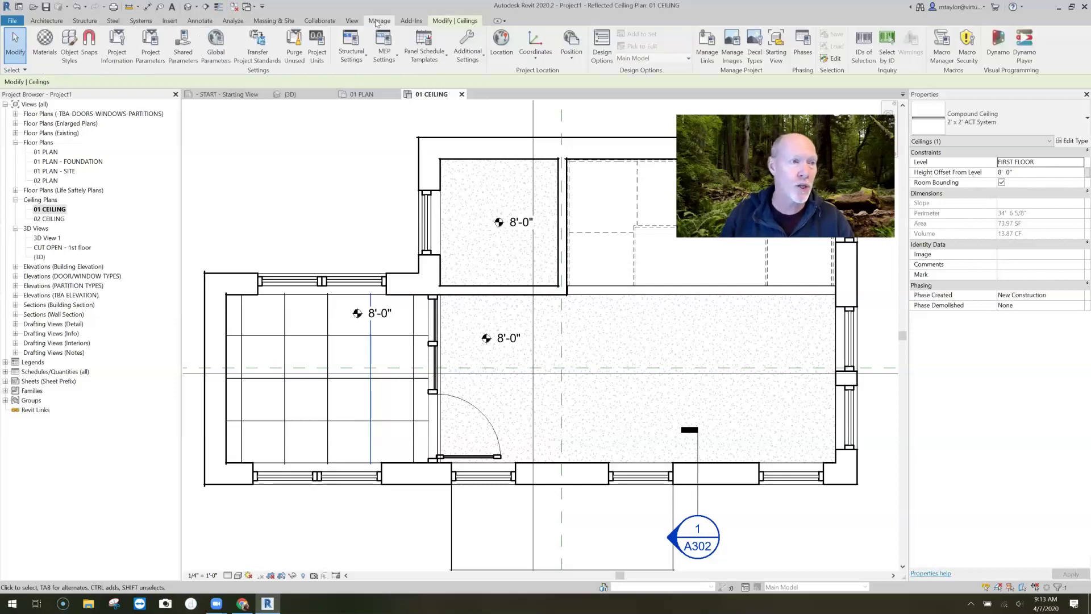
{"action": "left_click", "coordinate": [185, 62]}
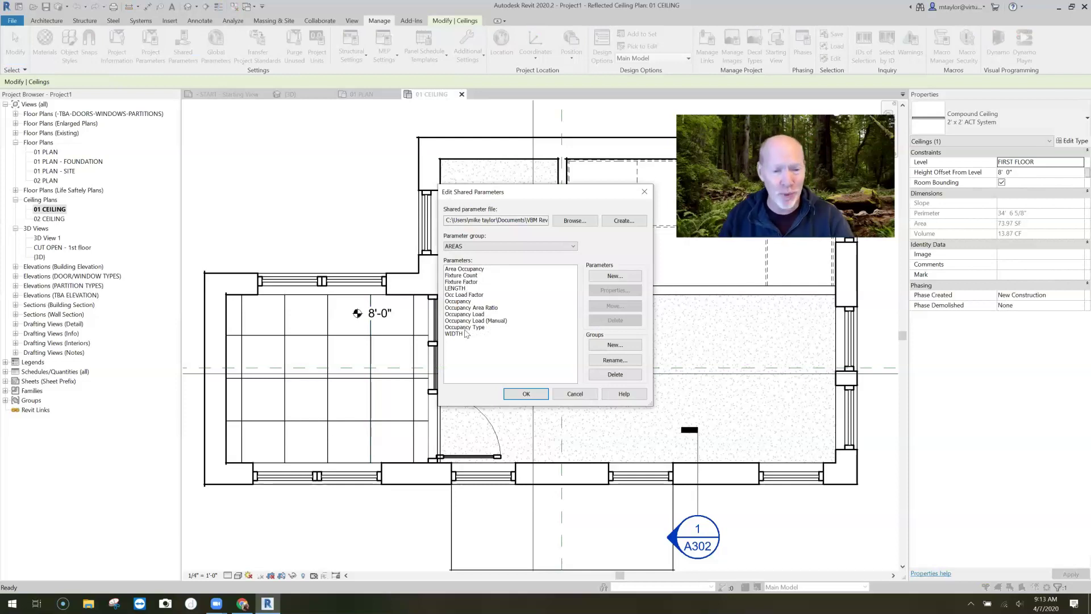
{"action": "left_click", "coordinate": [471, 247]}
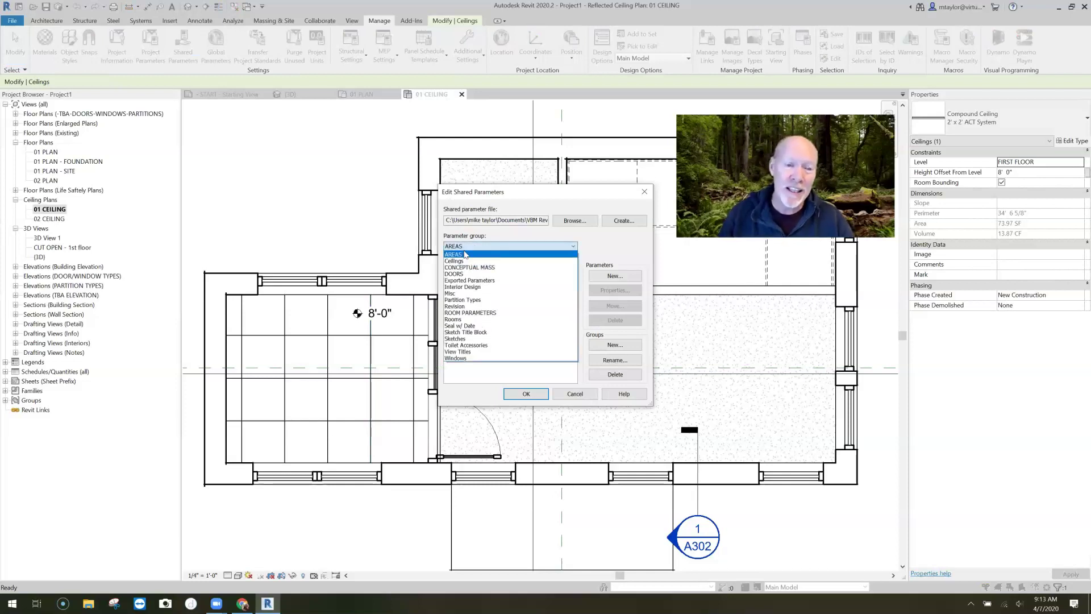
{"action": "left_click", "coordinate": [463, 319]}
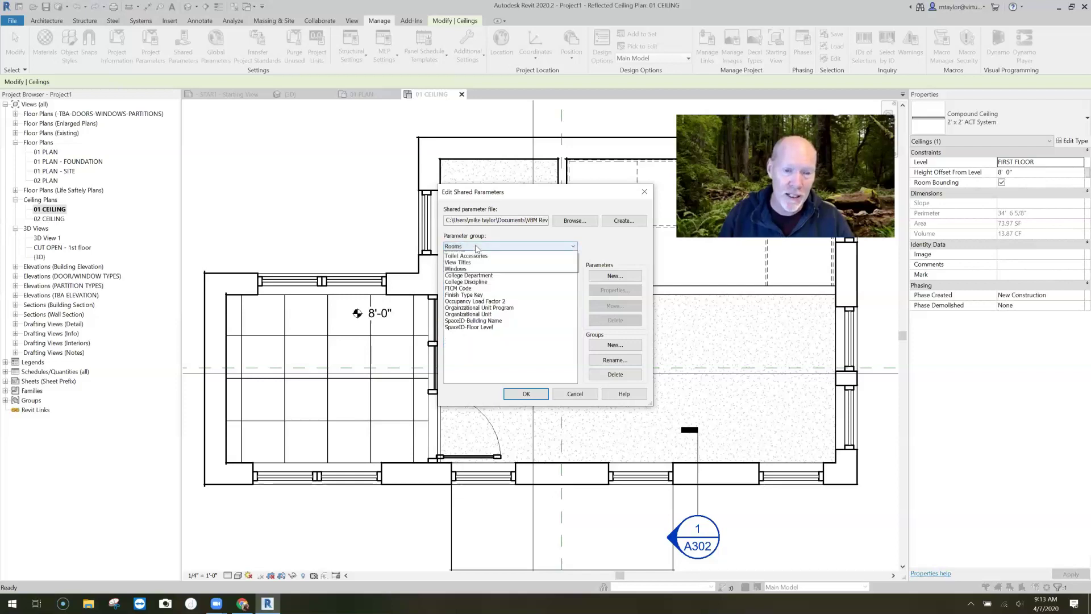
{"action": "left_click", "coordinate": [466, 255]}
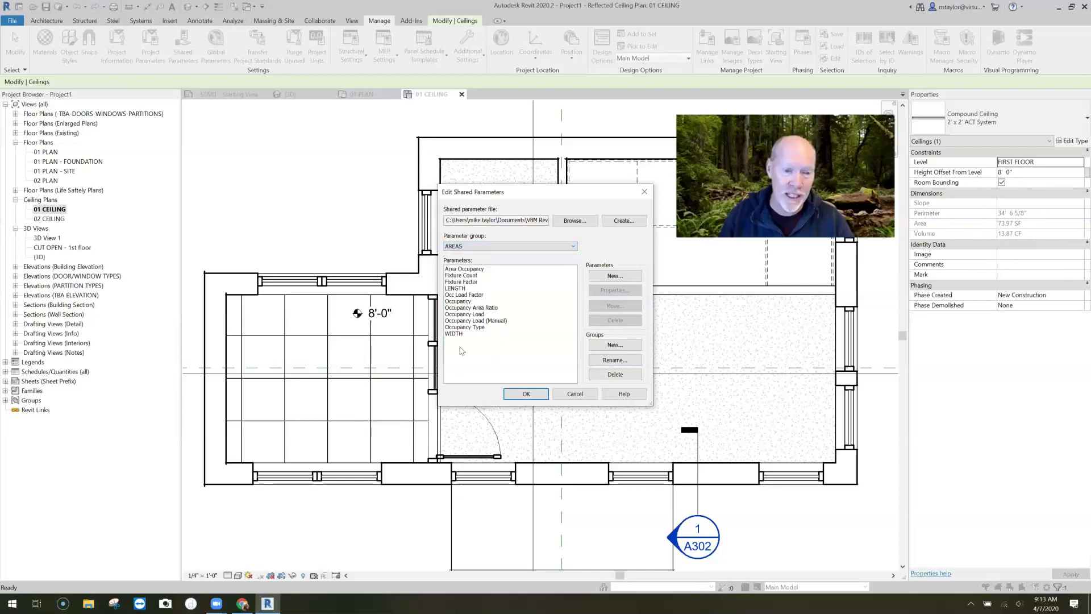
{"action": "left_click", "coordinate": [477, 247]}
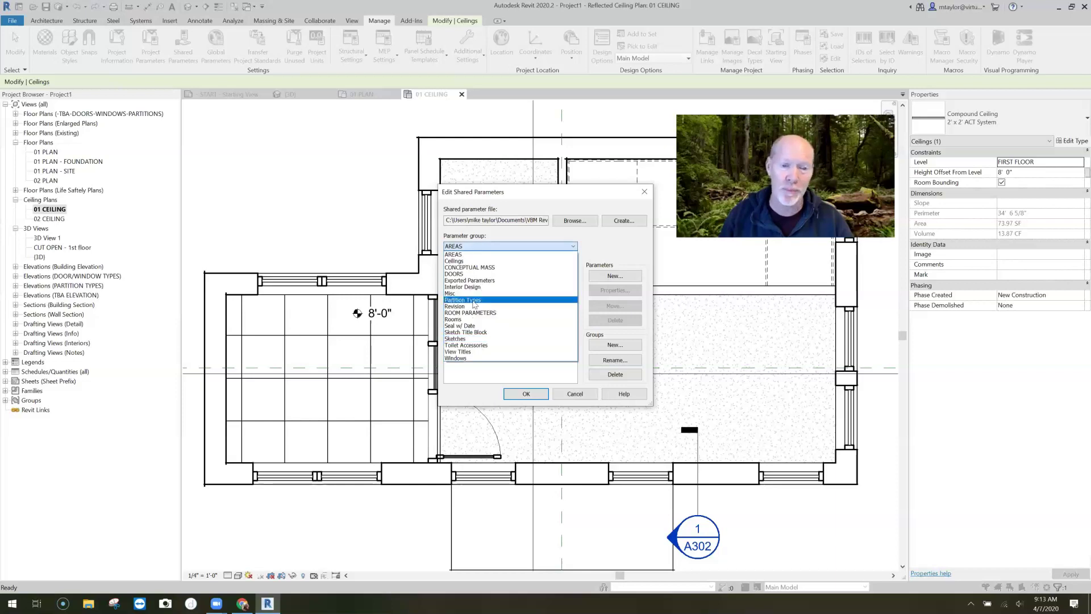
{"action": "left_click", "coordinate": [492, 248]}
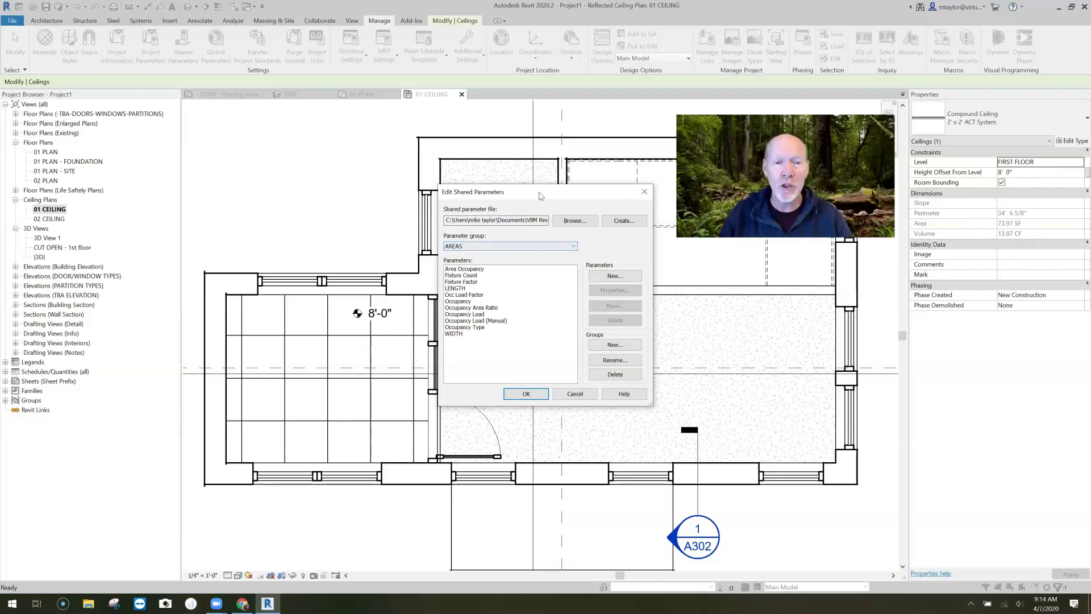
Create a new shared parameter file named MIKES SHARED PARAMETERS on the Desktop
{"action": "left_click_drag", "start_coordinate": [539, 196], "coordinate": [509, 141]}
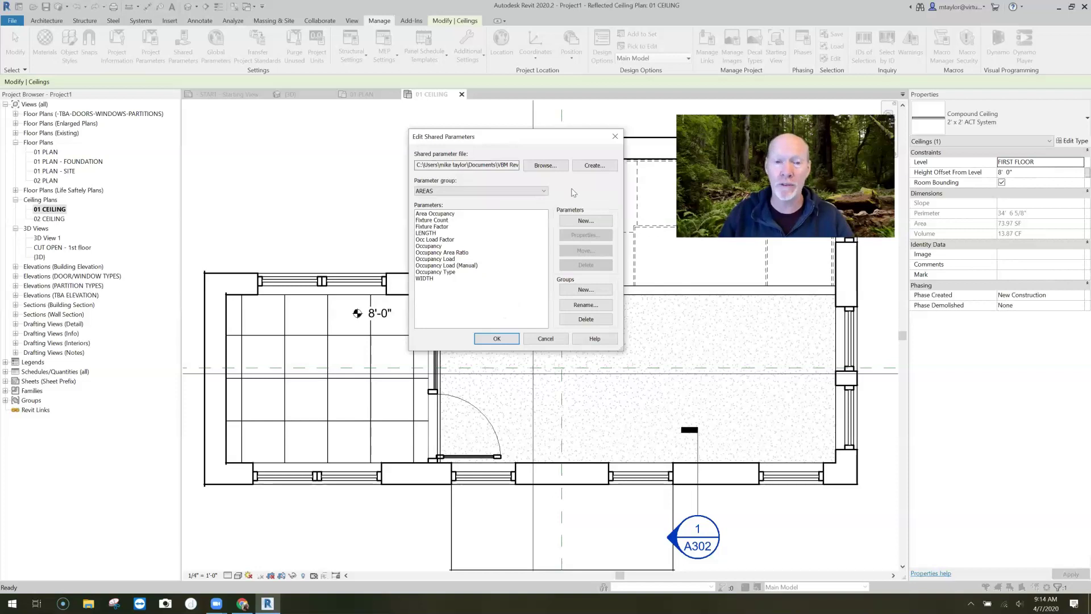
{"action": "left_click", "coordinate": [594, 165]}
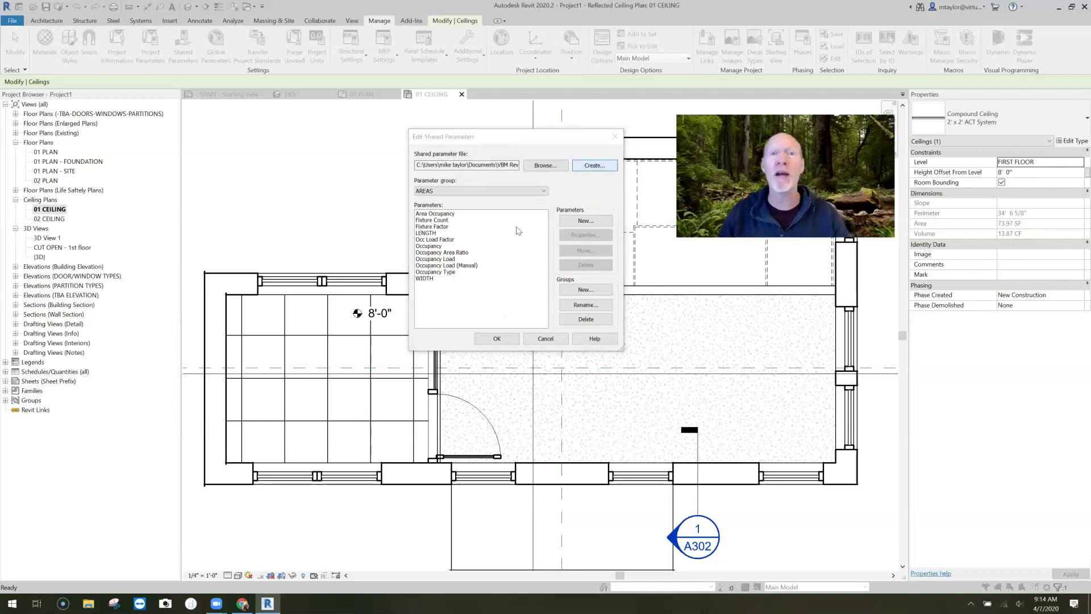
{"action": "left_click_drag", "start_coordinate": [338, 80], "coordinate": [388, 125]}
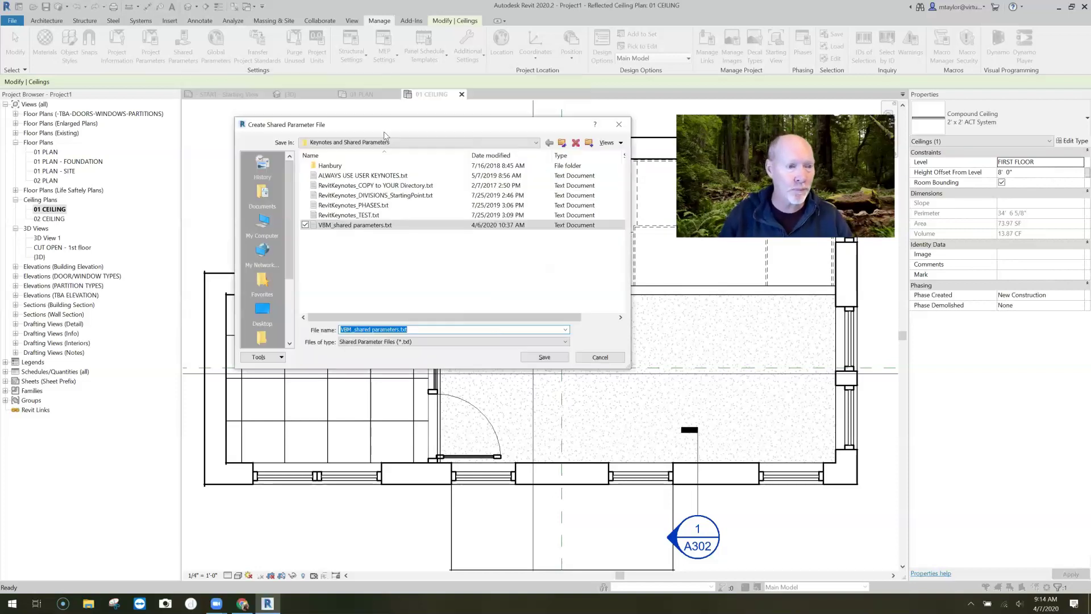
{"action": "left_click", "coordinate": [262, 312]}
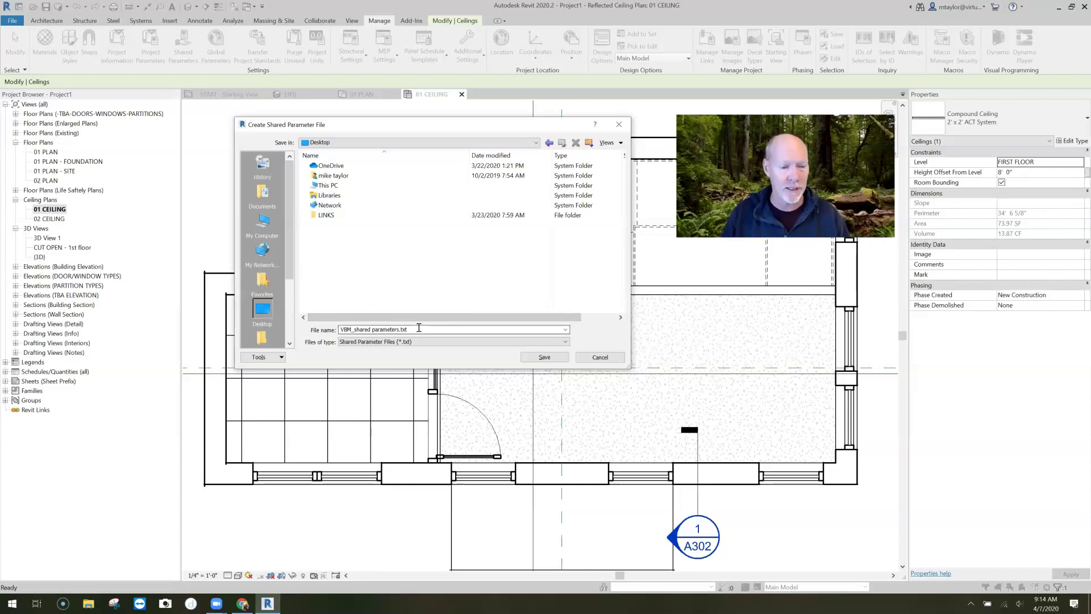
{"action": "left_click", "coordinate": [352, 329]}
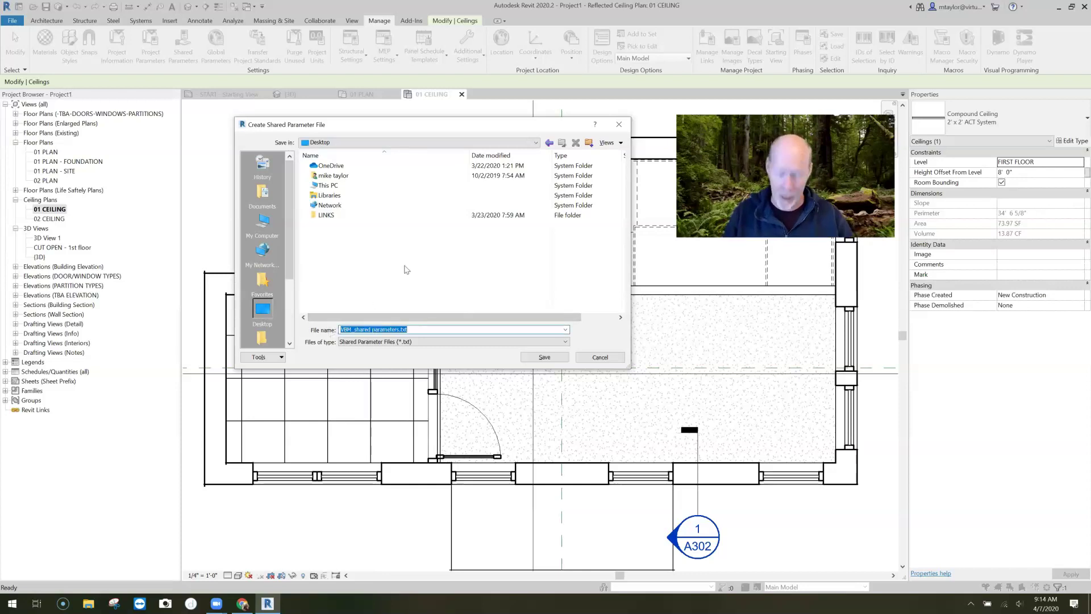
{"action": "type", "text": "MIKES SHARED PARAMETERS"}
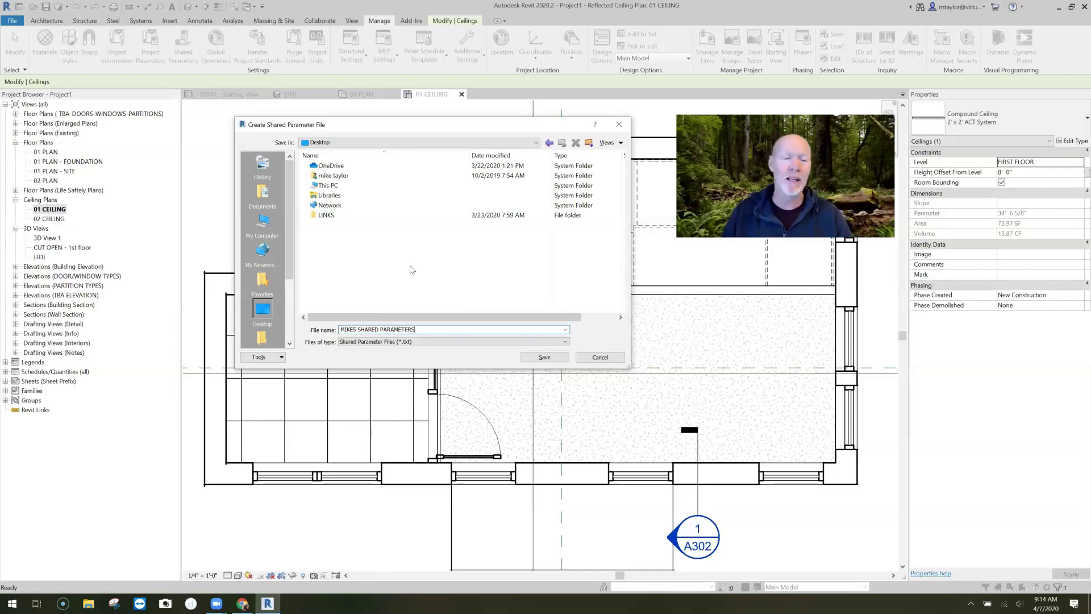
{"action": "left_click", "coordinate": [537, 355]}
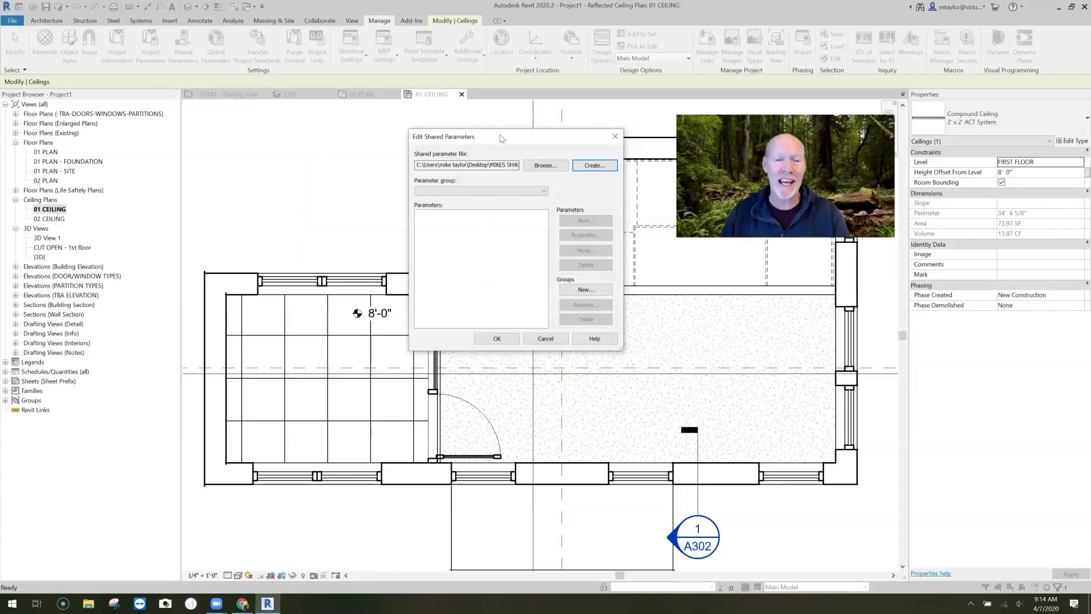
Add a parameter group named CEILINGS to the new shared parameter file
{"action": "left_click_drag", "start_coordinate": [510, 140], "coordinate": [490, 154]}
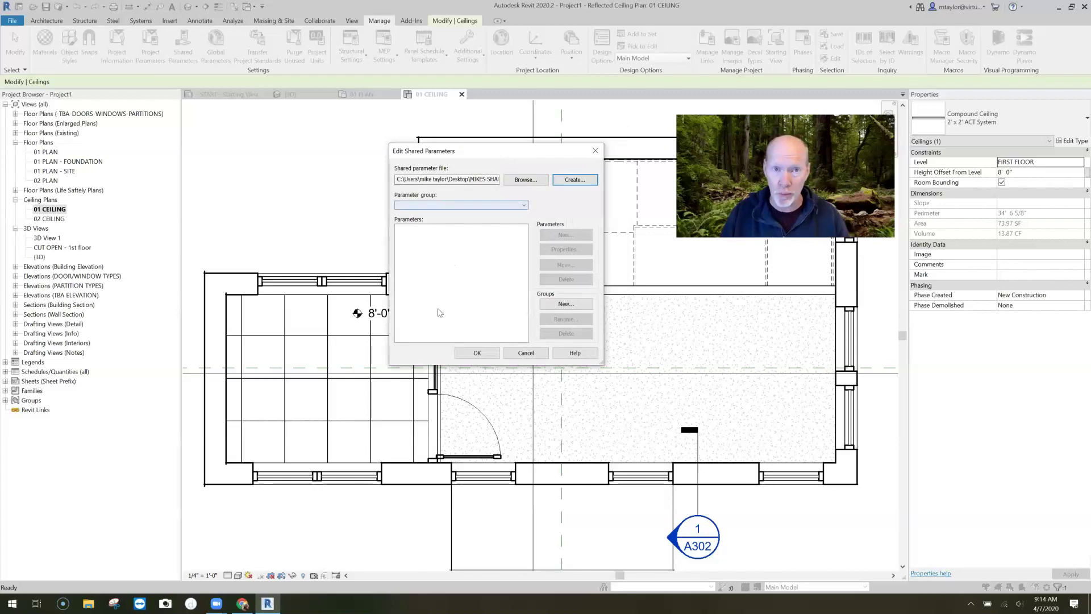
{"action": "left_click", "coordinate": [566, 303]}
{"action": "type", "text": "CEILINGS"}
{"action": "key", "text": "Return"}
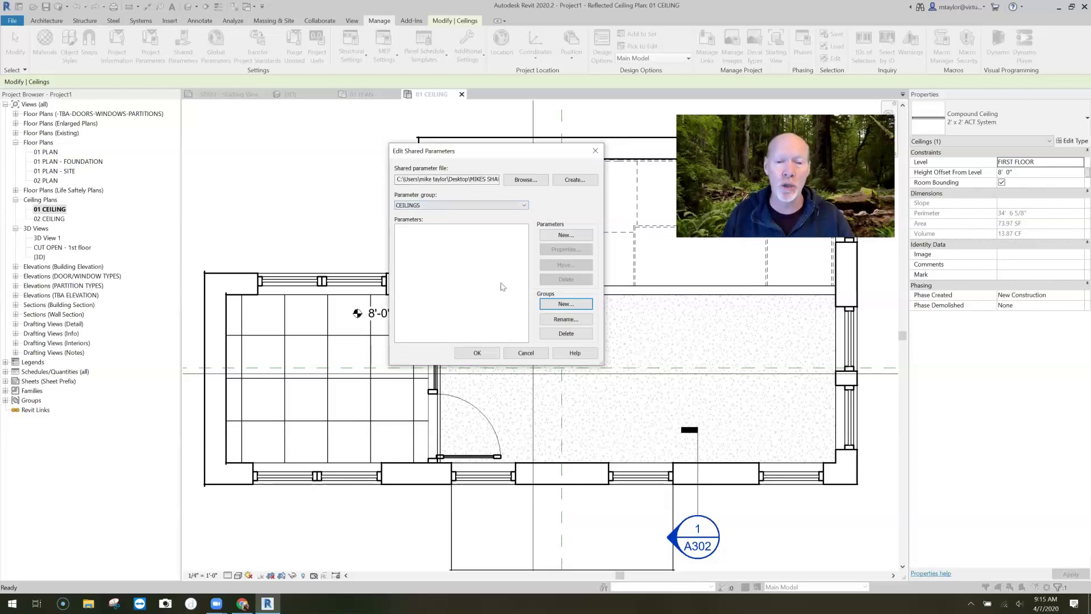
Add a Text parameter named Ceiling Material - Common Name to the CEILINGS group and accept the shared parameter edits
{"action": "left_click", "coordinate": [566, 235]}
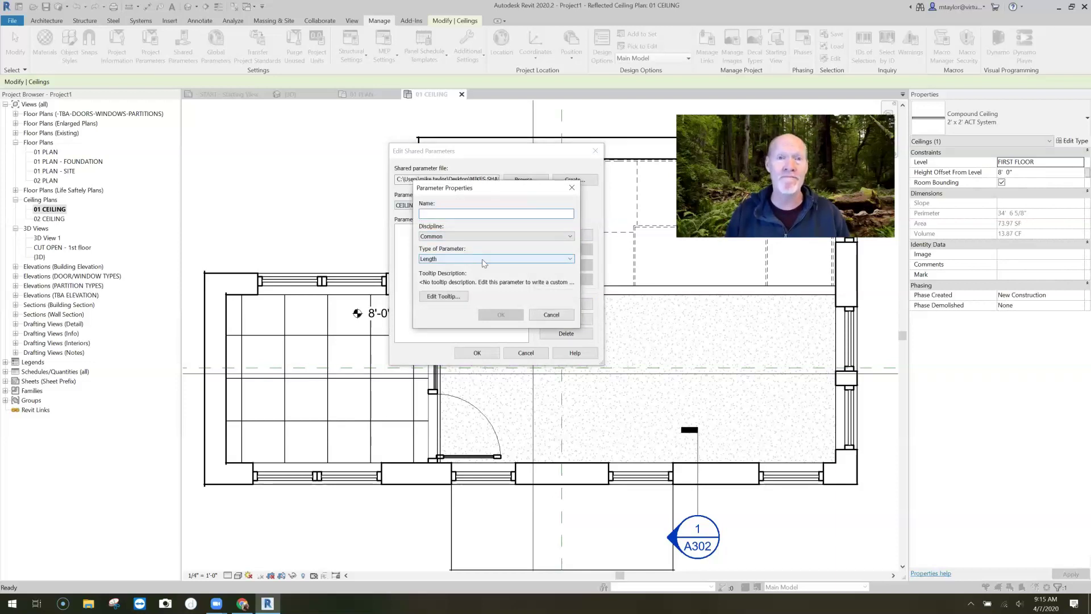
{"action": "type", "text": "C"}
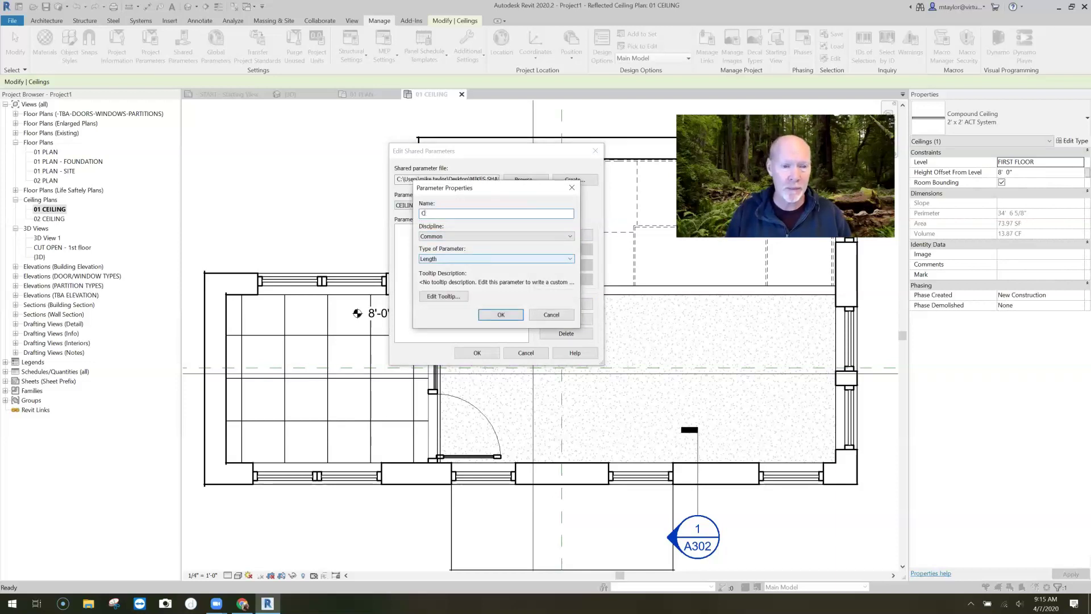
{"action": "type", "text": "eiling Materi"}
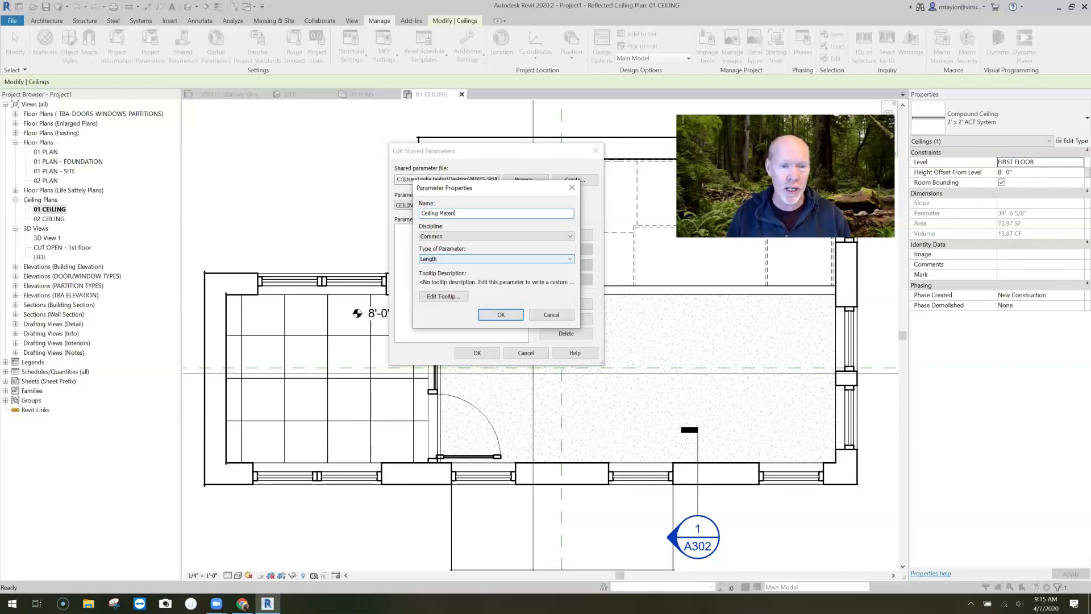
{"action": "type", "text": "al - Common"}
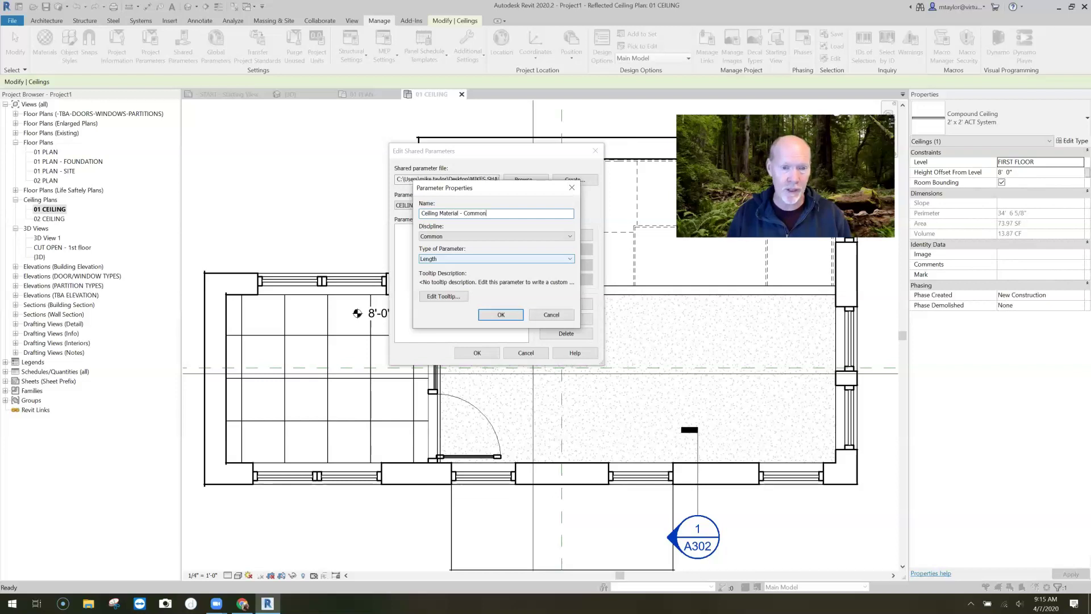
{"action": "type", "text": " Name"}
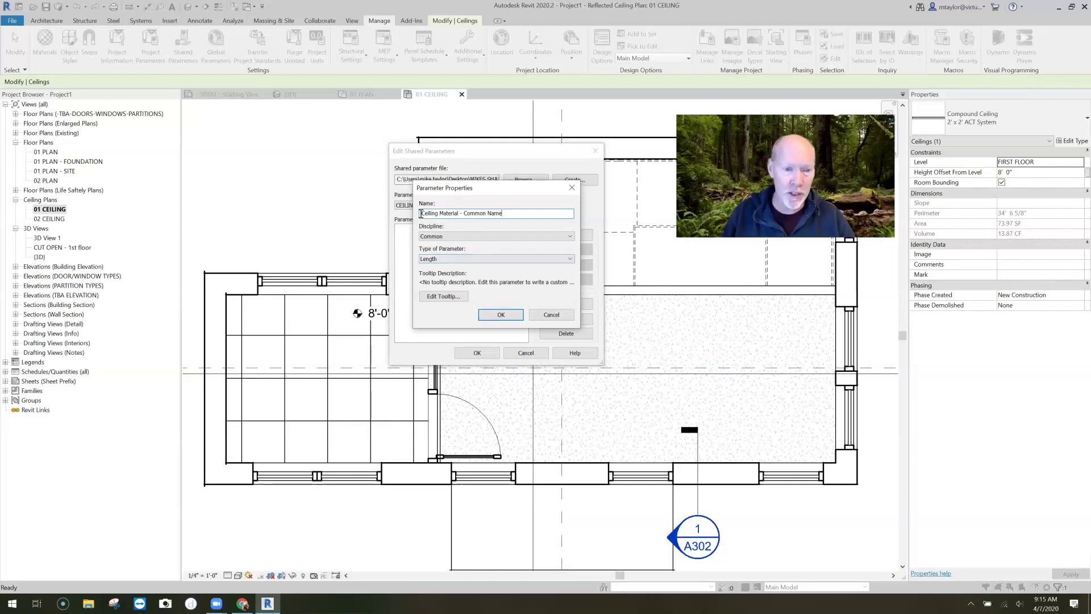
{"action": "left_click", "coordinate": [479, 259]}
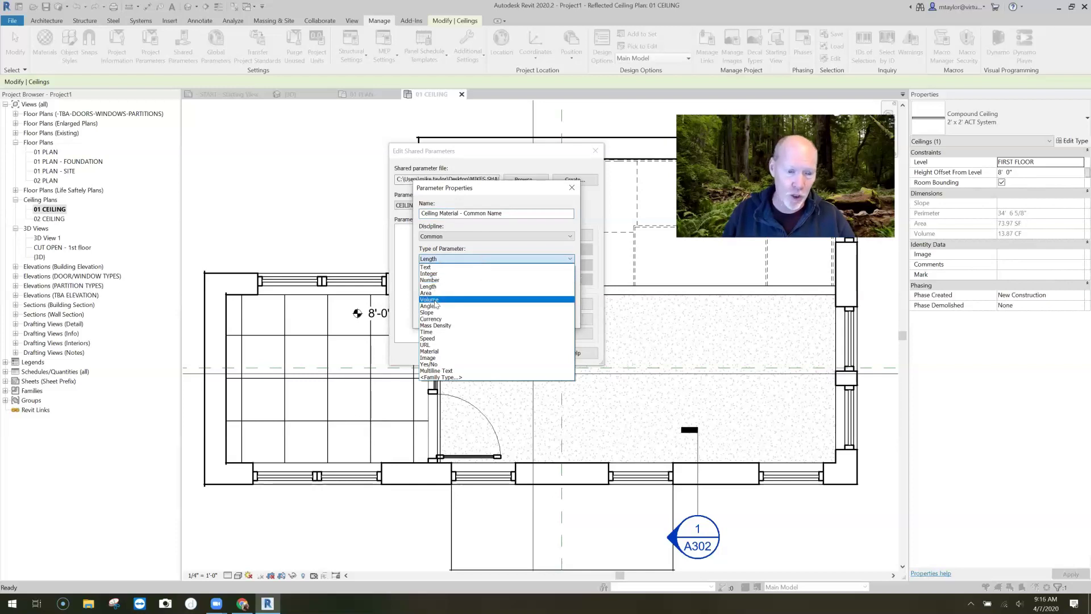
{"action": "left_click", "coordinate": [439, 267]}
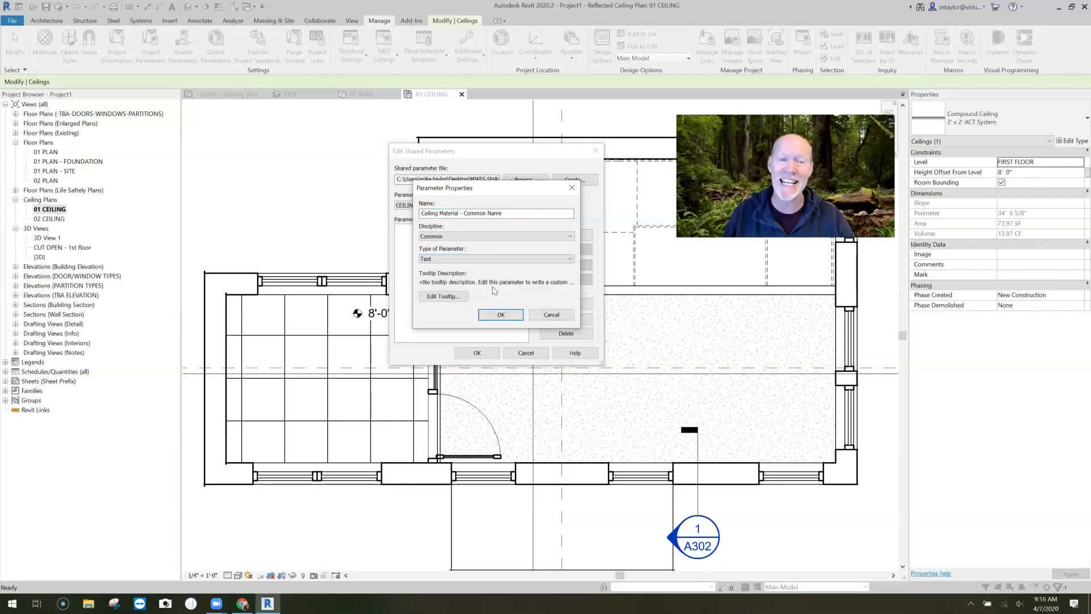
{"action": "left_click", "coordinate": [503, 315]}
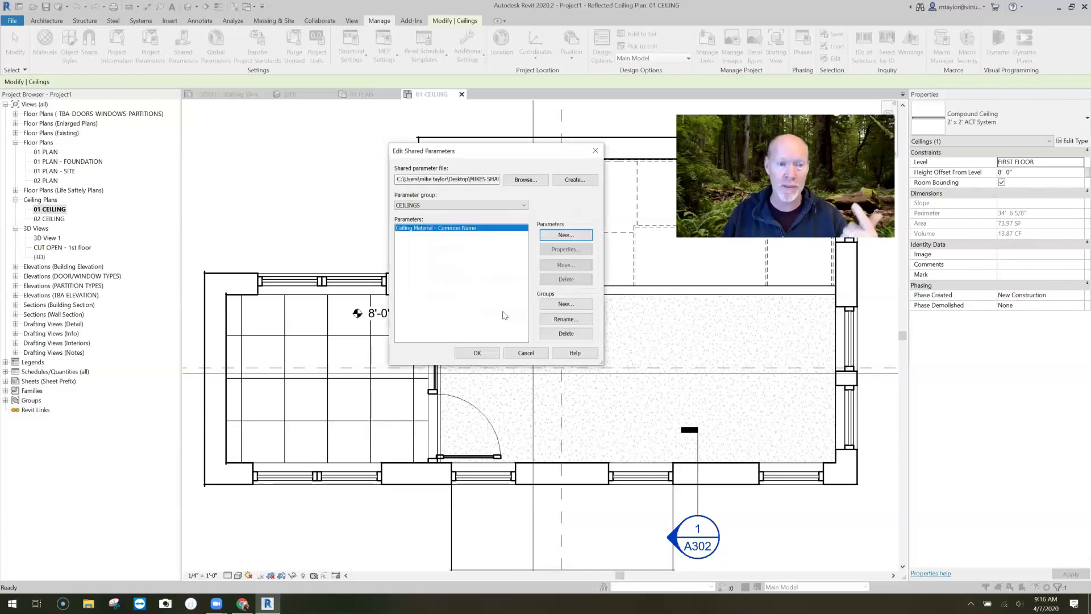
{"action": "left_click", "coordinate": [484, 353]}
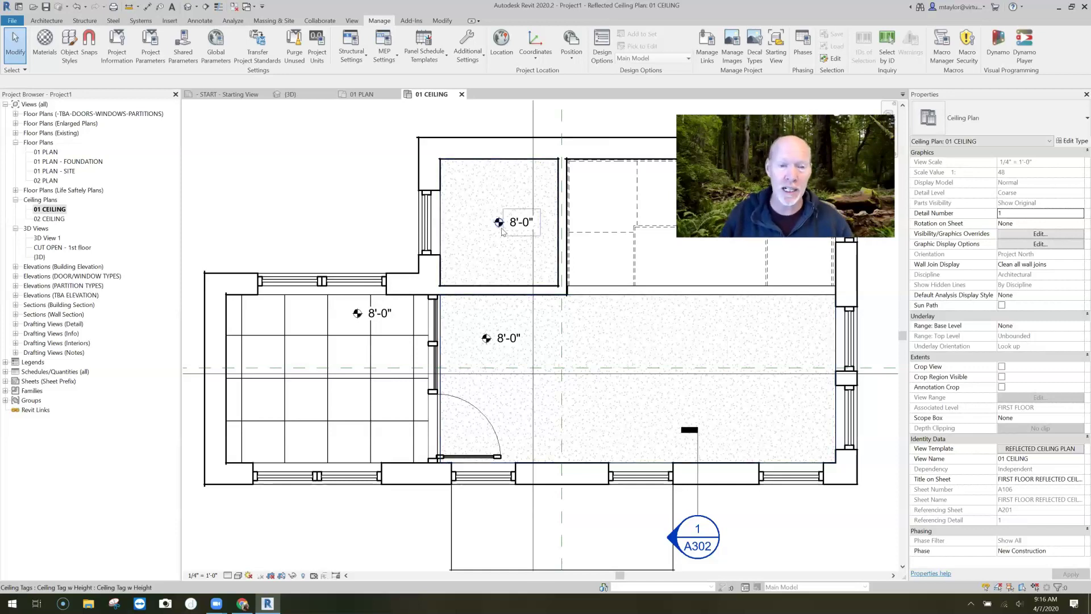
Open the Ceiling Tag w Height family for editing from the 8'-0" ceiling tag in the small upper room
{"action": "left_click", "coordinate": [579, 384]}
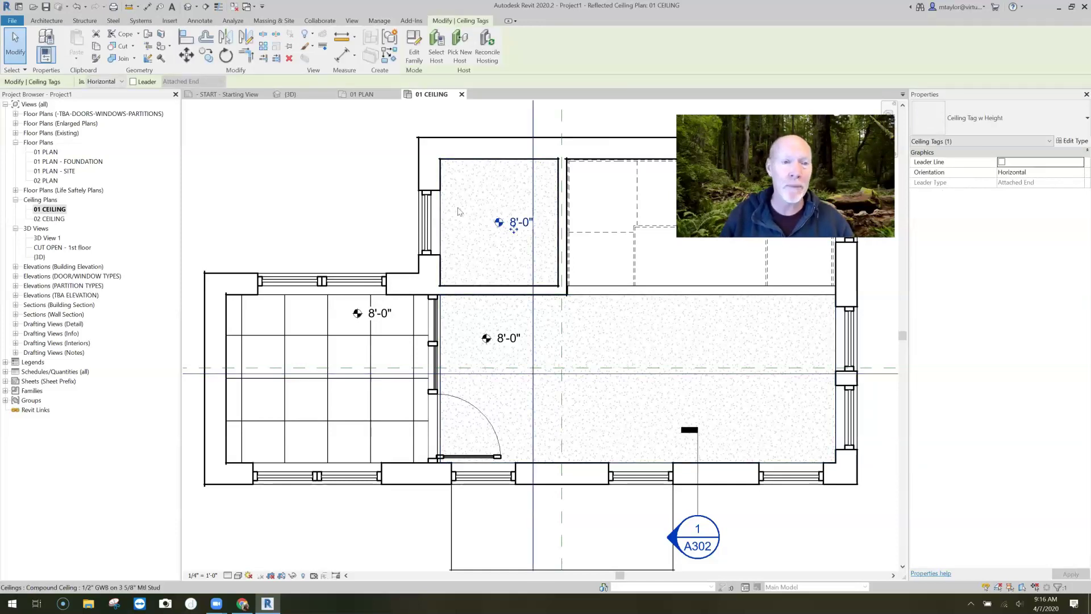
{"action": "left_click", "coordinate": [414, 57]}
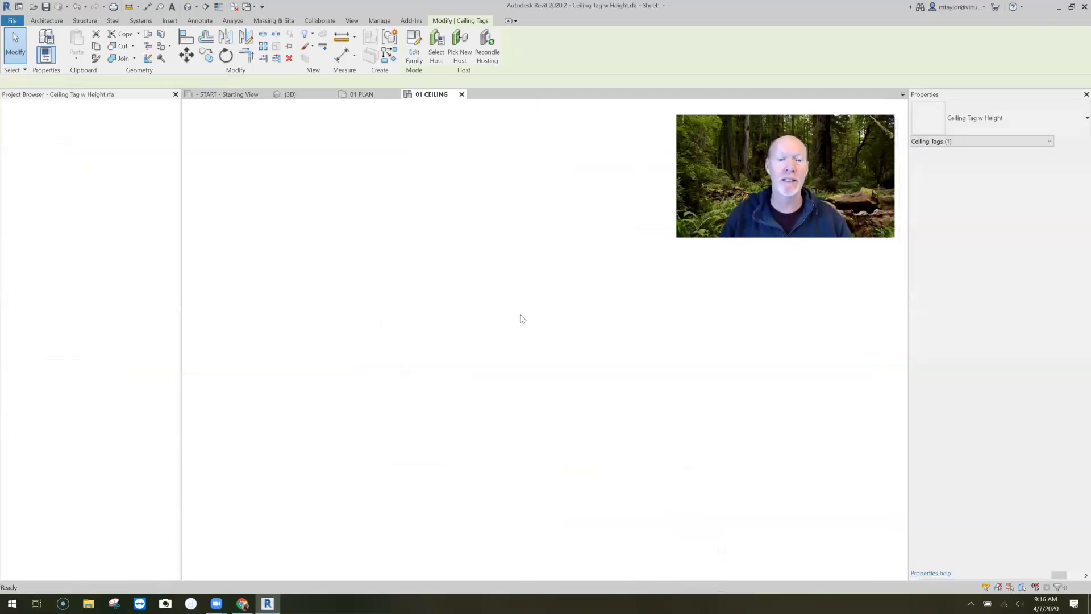
{"action": "scroll", "coordinate": [548, 336], "scroll_direction": "up", "scroll_amount": 5}
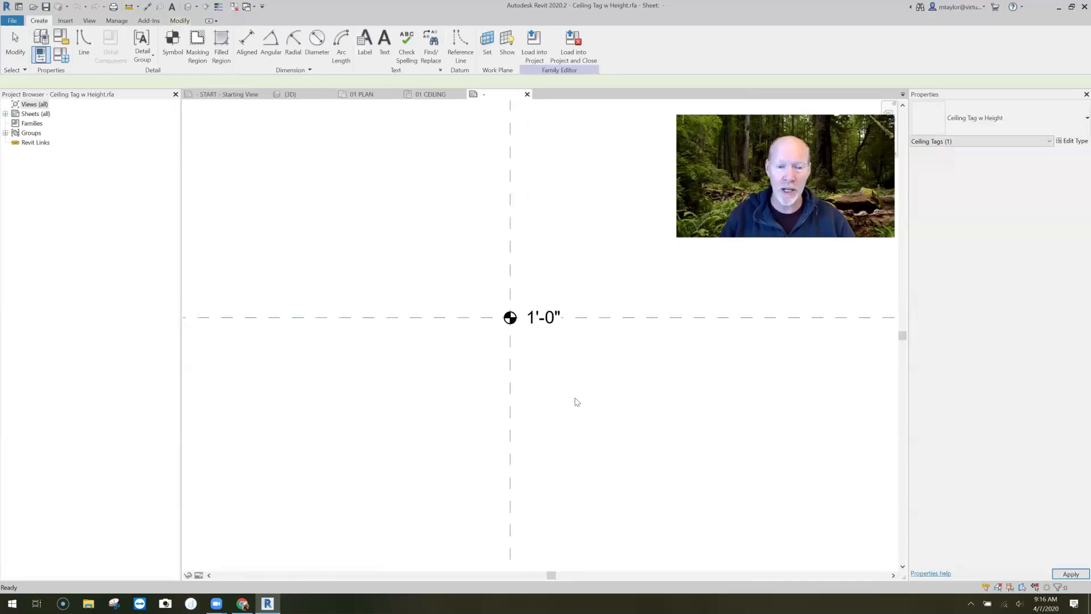
{"action": "middle_click_drag", "start_coordinate": [505, 363], "coordinate": [497, 359]}
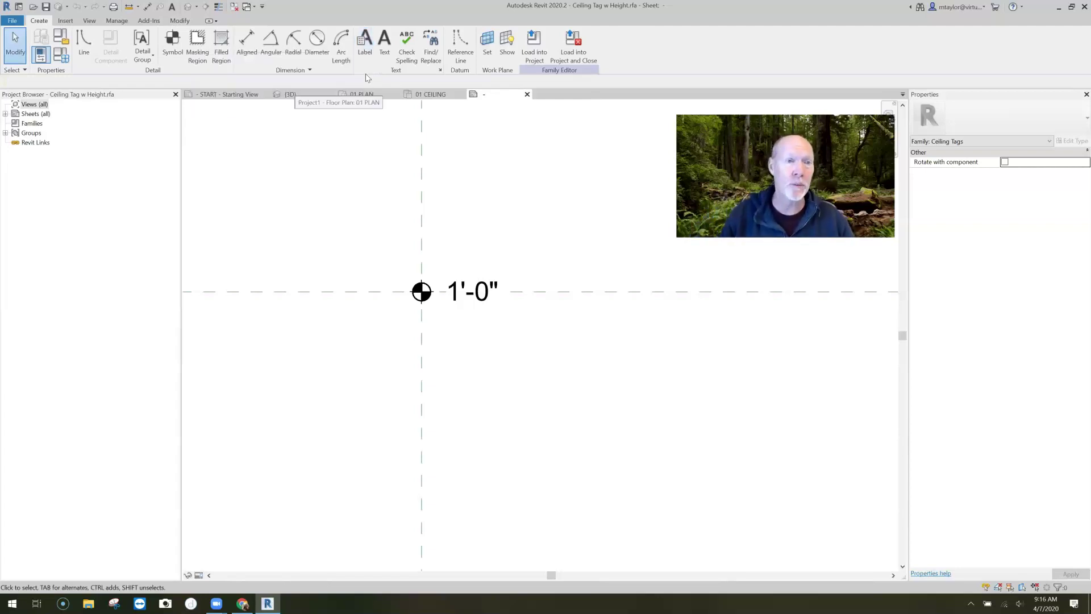
Start a label below the tag's height value and add the shared parameter Ceiling Material - Common Name to its available fields
{"action": "left_click", "coordinate": [364, 46]}
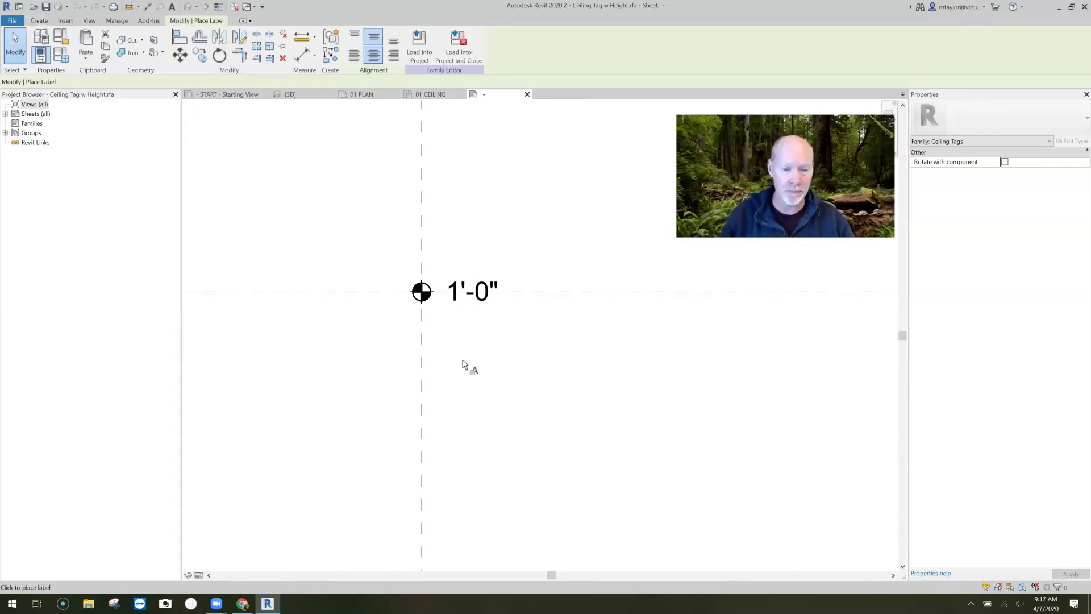
{"action": "left_click", "coordinate": [477, 326]}
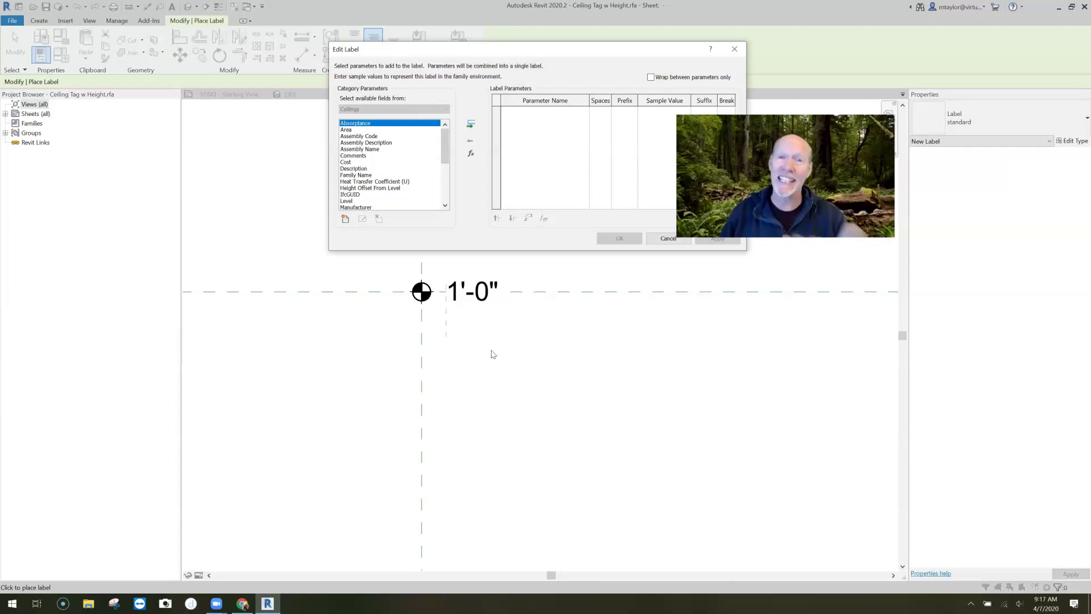
{"action": "left_click_drag", "start_coordinate": [448, 140], "coordinate": [446, 190]}
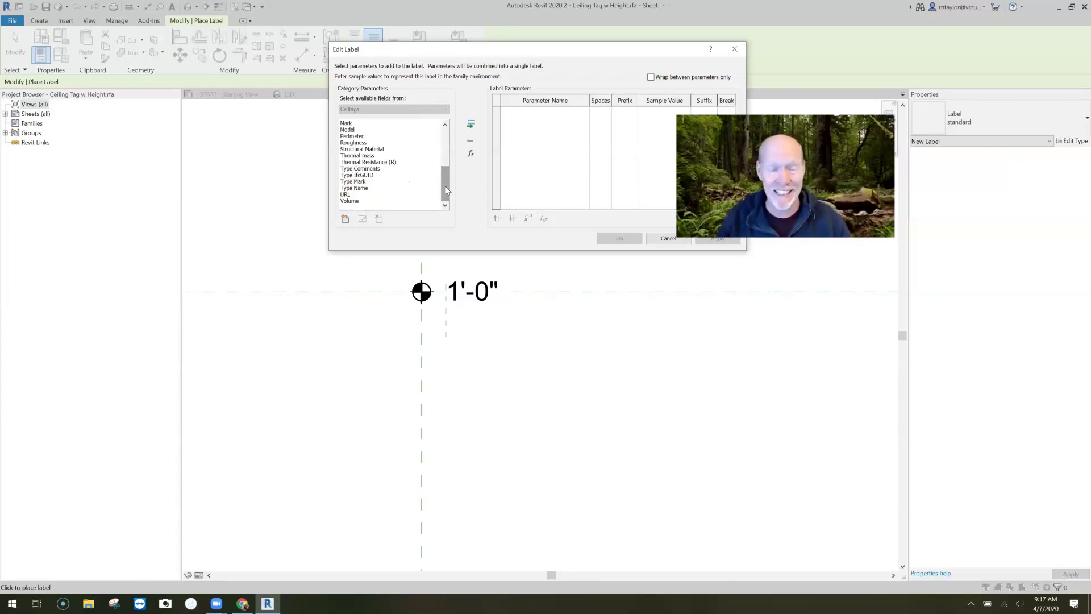
{"action": "left_click", "coordinate": [345, 218]}
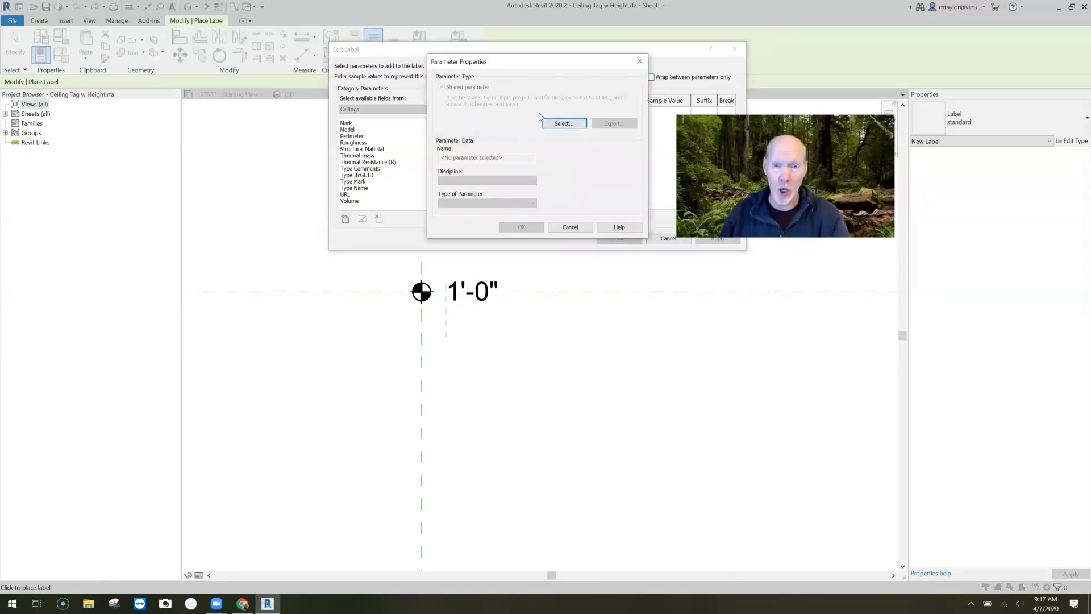
{"action": "left_click", "coordinate": [564, 123]}
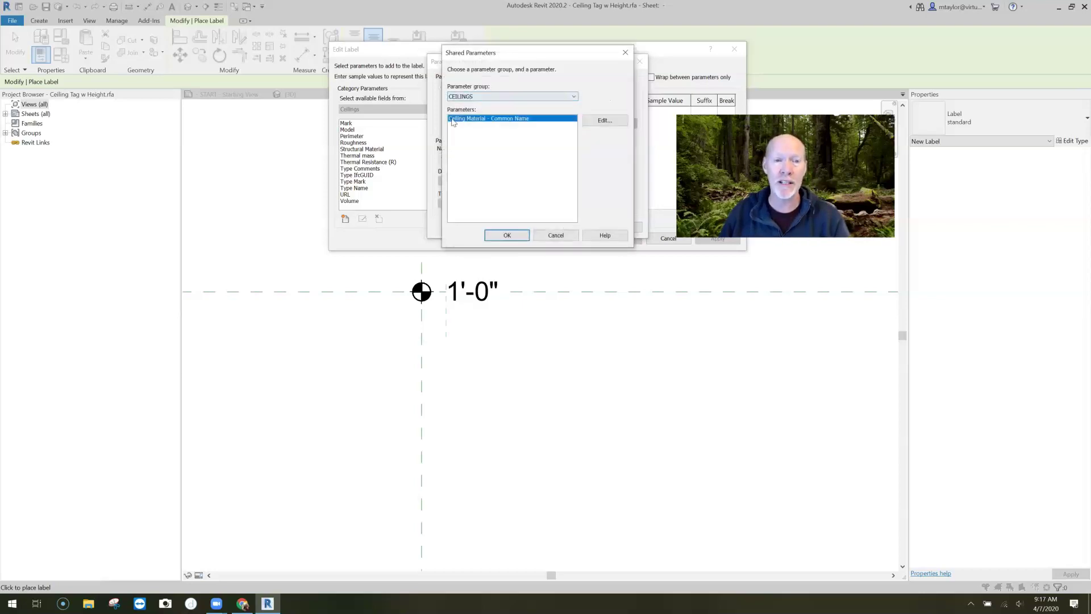
{"action": "left_click", "coordinate": [510, 236]}
{"action": "left_click", "coordinate": [521, 228]}
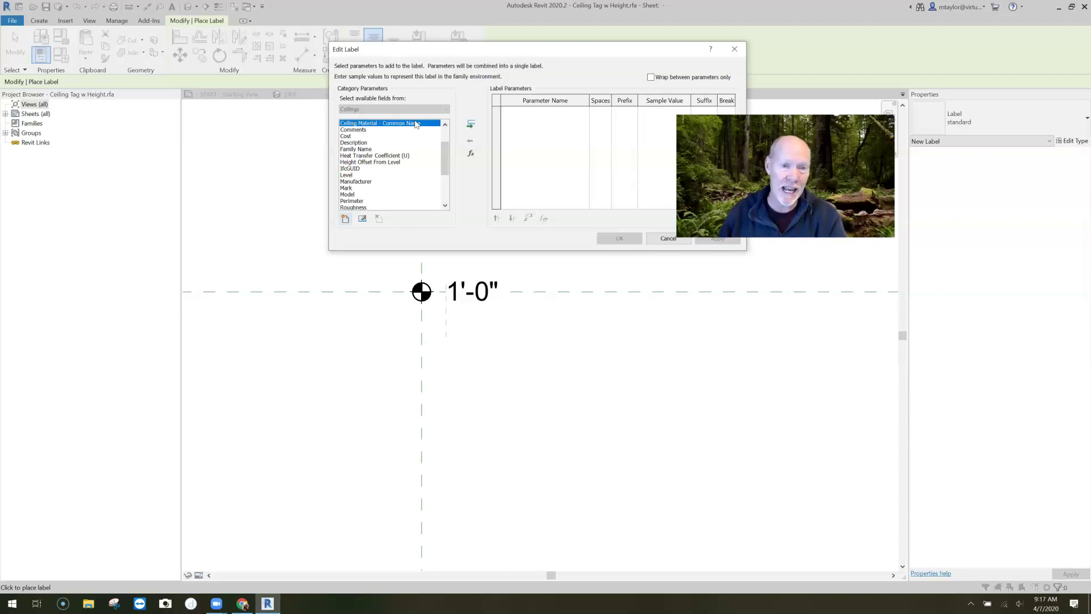
Include the Ceiling Material - Common Name parameter in the new label and finish placing it
{"action": "left_click_drag", "start_coordinate": [508, 50], "coordinate": [413, 90]}
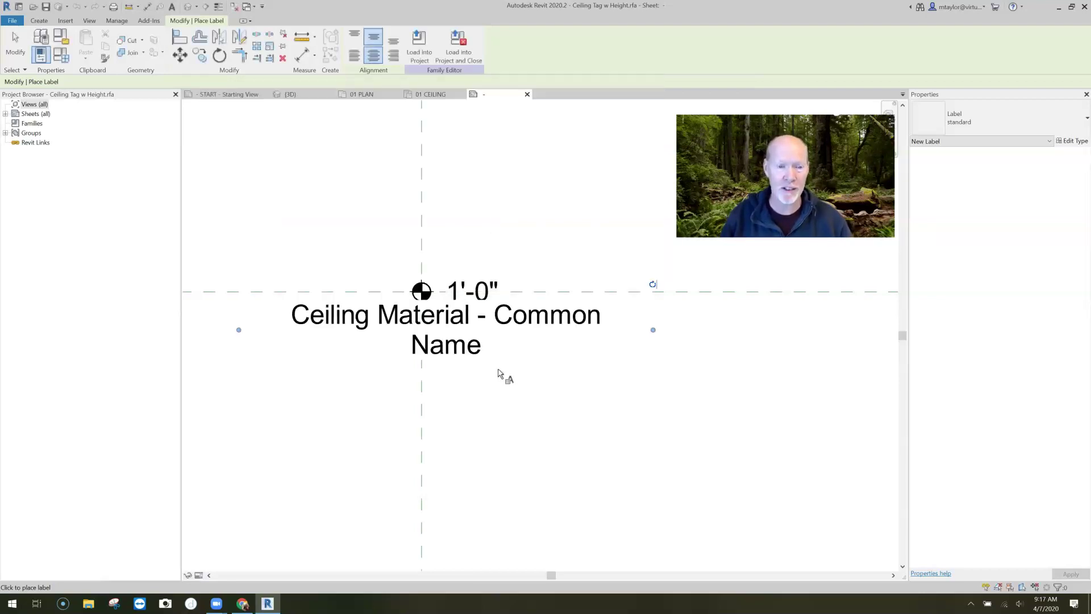
{"action": "scroll", "coordinate": [500, 375], "scroll_direction": "down", "scroll_amount": 1}
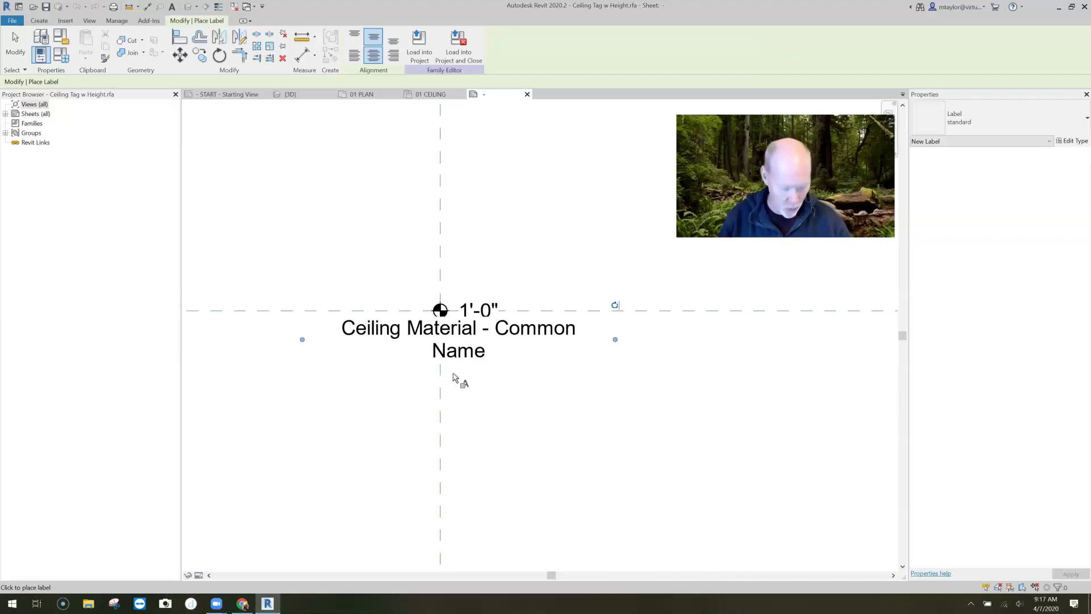
{"action": "key", "text": "Escape"}
Start duplicating the standard type of the Ceiling Material - Common Name label
{"action": "left_click", "coordinate": [471, 357]}
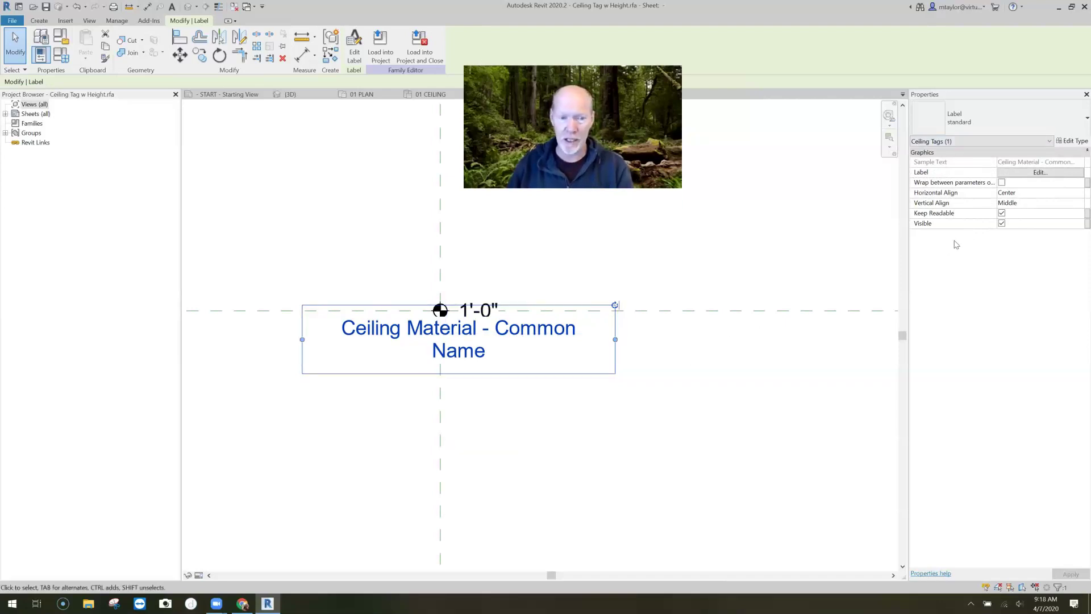
{"action": "left_click", "coordinate": [1076, 142]}
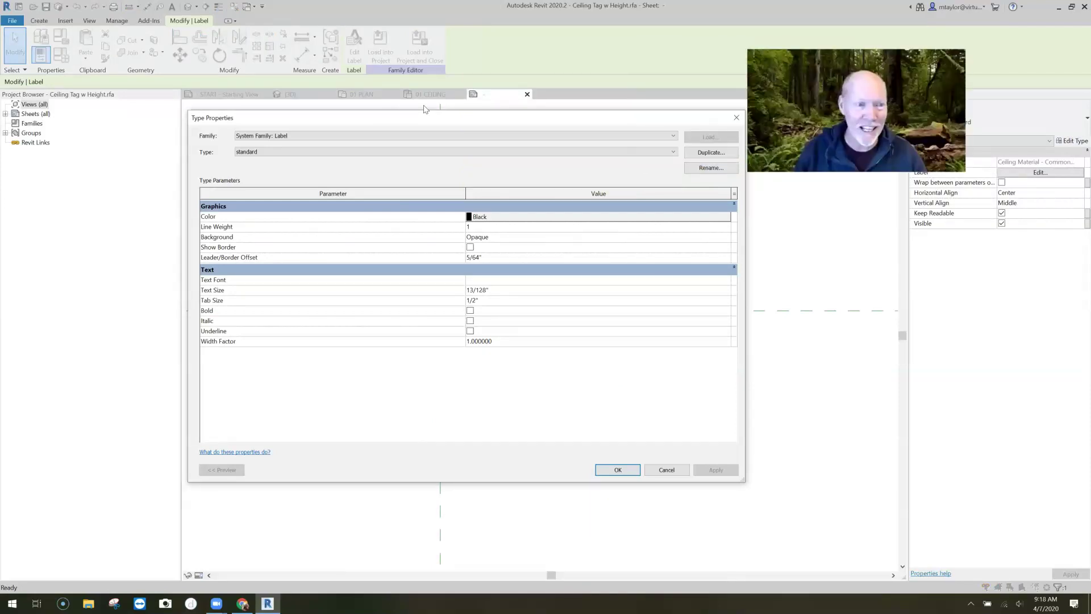
{"action": "left_click_drag", "start_coordinate": [425, 118], "coordinate": [402, 118]}
{"action": "left_click", "coordinate": [687, 154]}
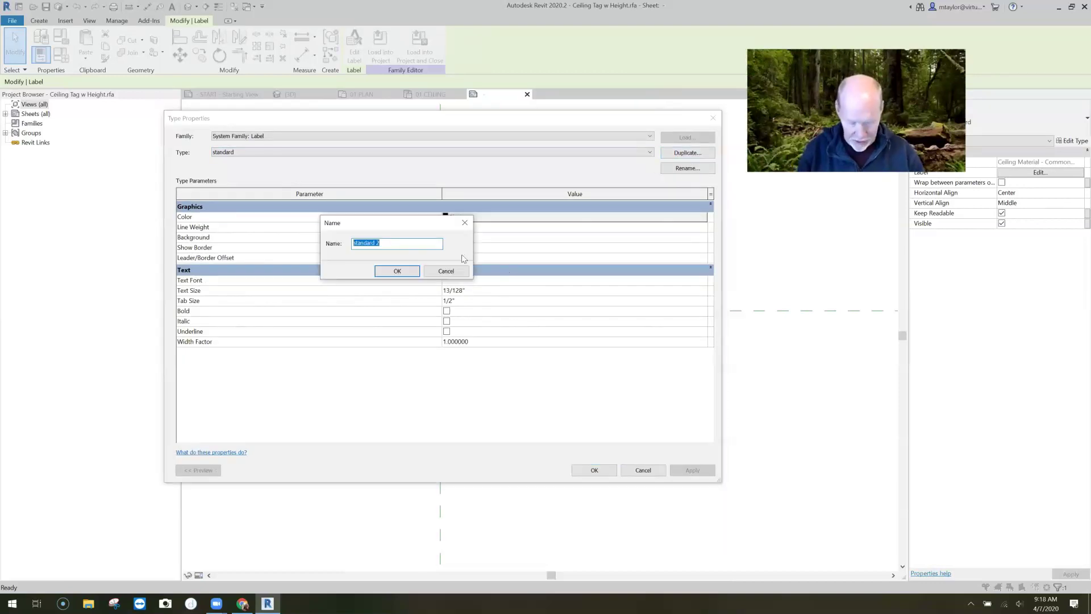
{"action": "type", "text": "text unde"}
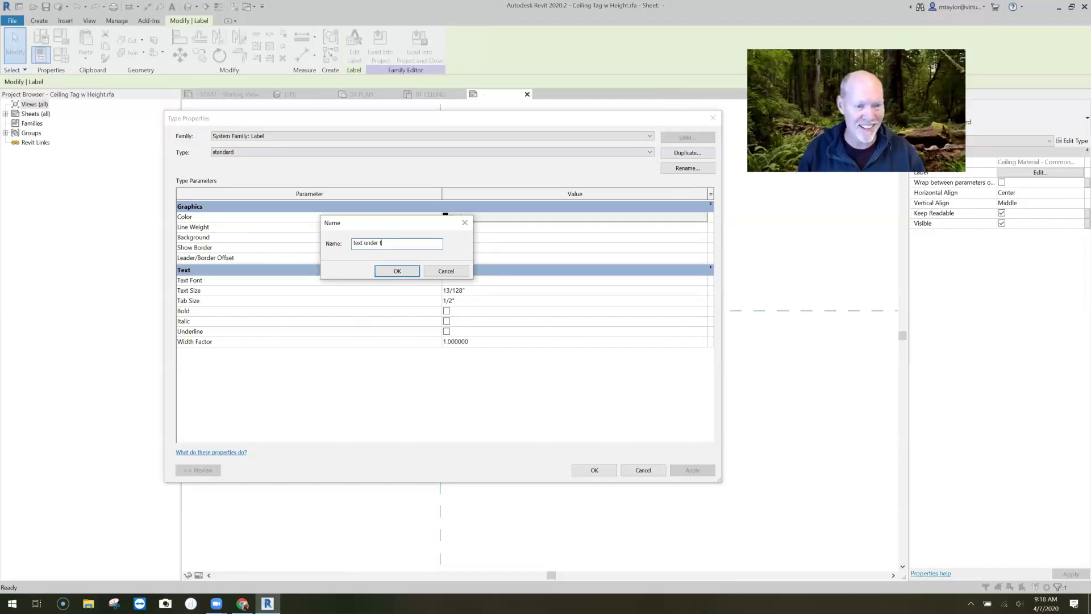
{"action": "key", "text": "BackSpace"}
{"action": "key", "text": "BackSpace"}
{"action": "key", "text": "BackSpace"}
{"action": "key", "text": "BackSpace"}
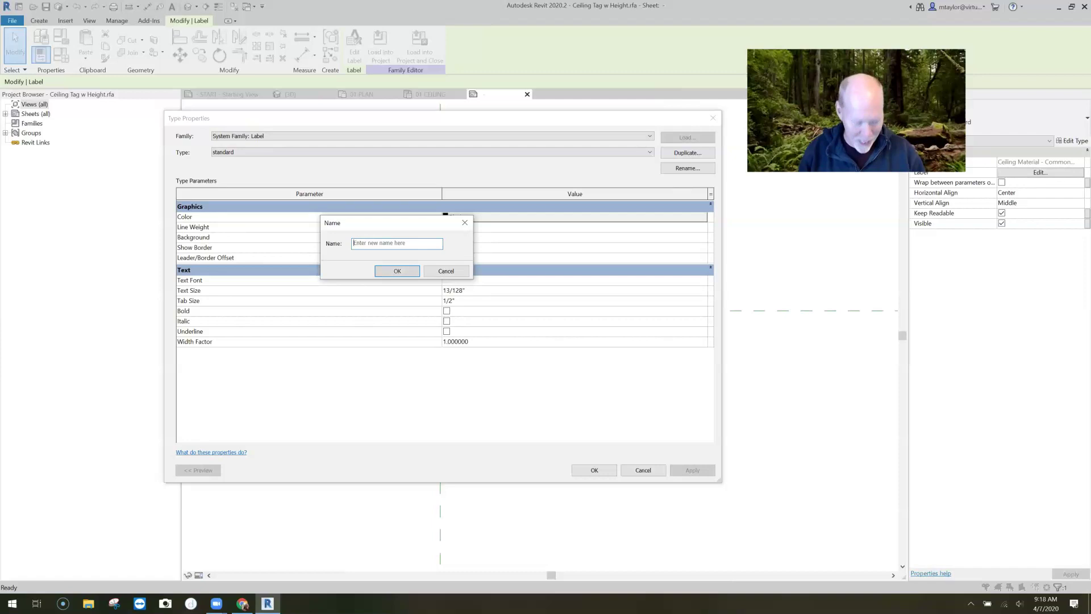
Name the duplicated label type 1/8" arial, with a text size of 1/8" and the Arial font
{"action": "type", "text": "1/8\" arial"}
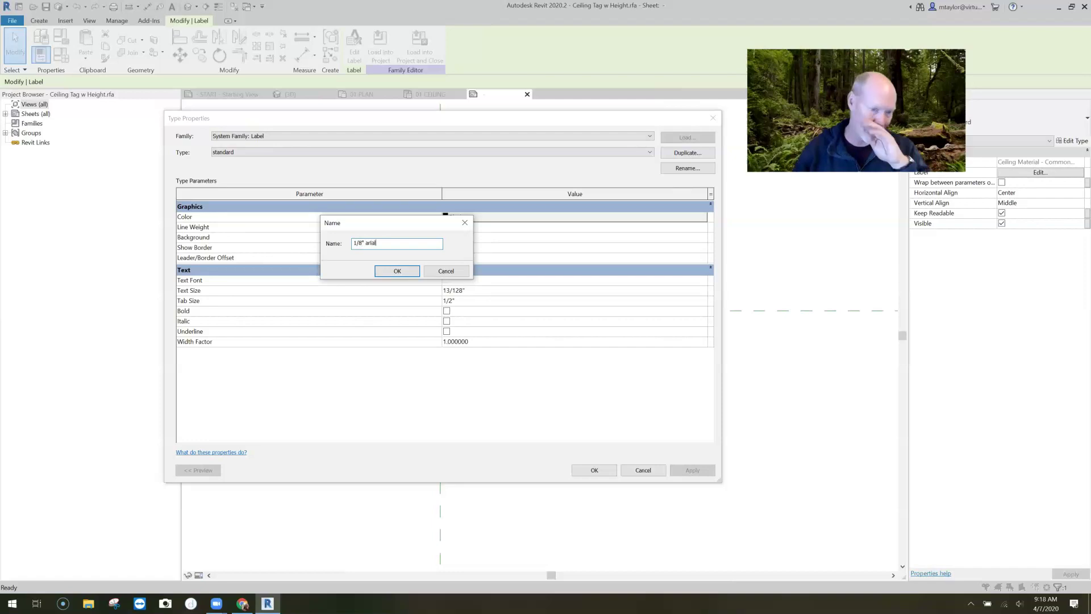
{"action": "left_click", "coordinate": [382, 274]}
{"action": "left_click", "coordinate": [474, 290]}
{"action": "type", "text": "1"}
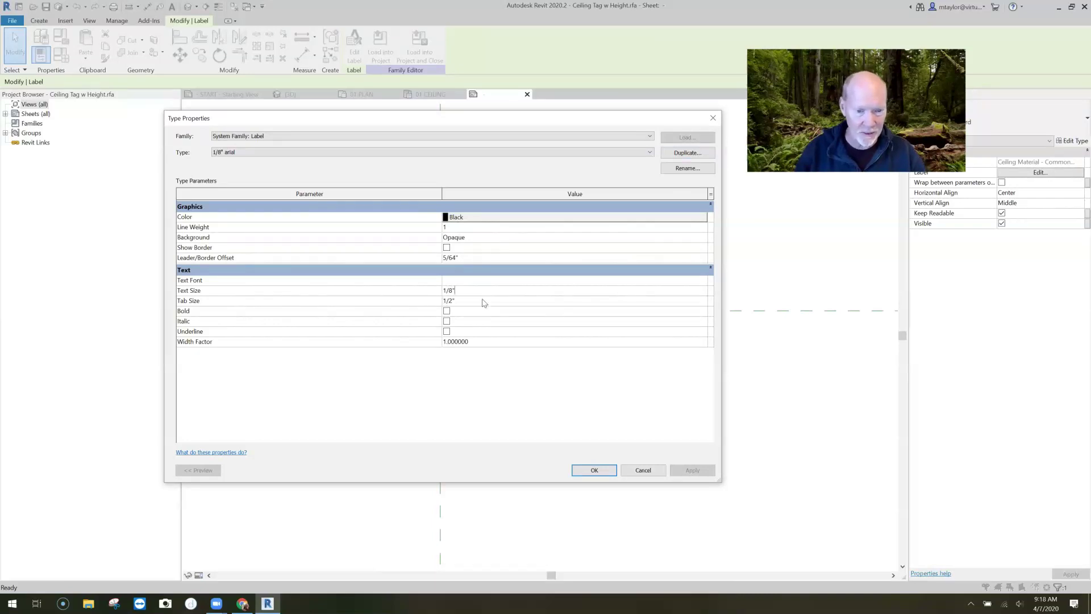
{"action": "left_click", "coordinate": [468, 281]}
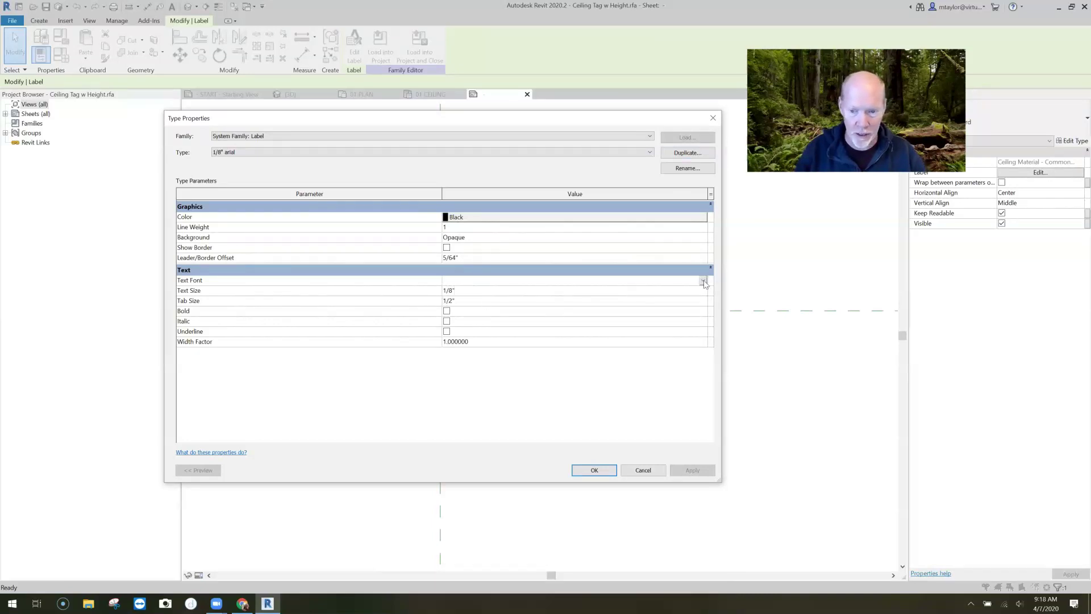
{"action": "left_click", "coordinate": [703, 281]}
{"action": "type", "text": "Arial"}
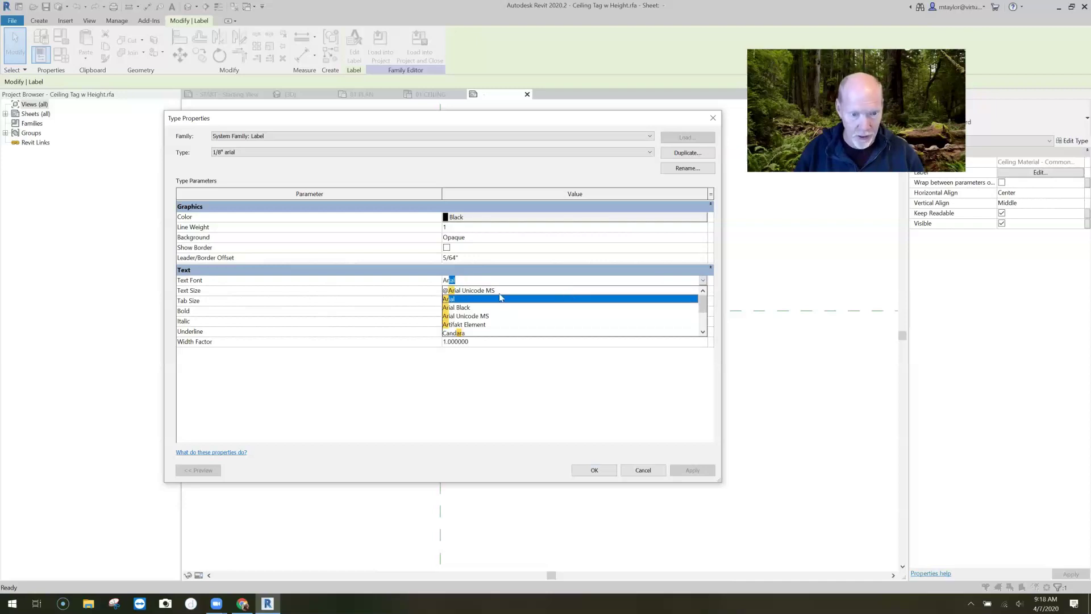
{"action": "left_click", "coordinate": [466, 300]}
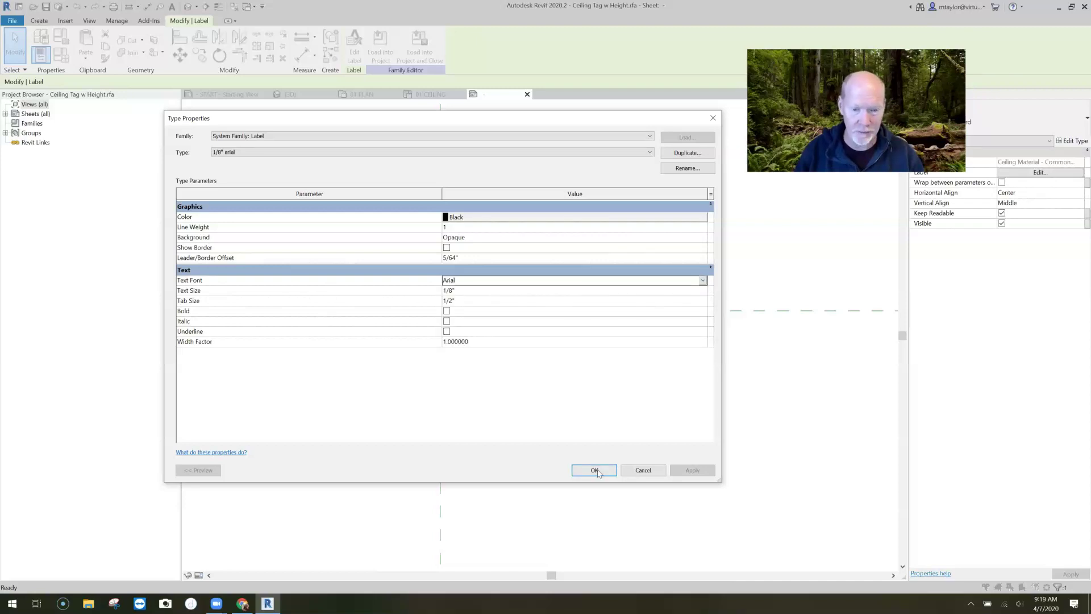
{"action": "key", "text": "Return"}
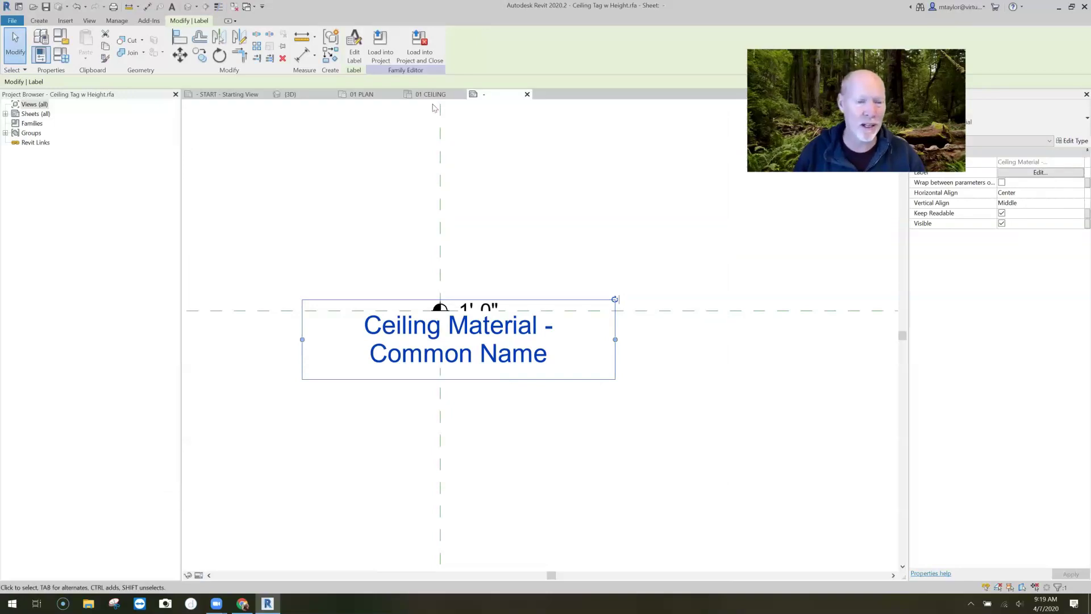
Set the label type's text size to 3/32" and rename the type 3/32" arial
{"action": "left_click", "coordinate": [1074, 142]}
{"action": "left_click", "coordinate": [470, 290]}
{"action": "type", "text": "3/32\""}
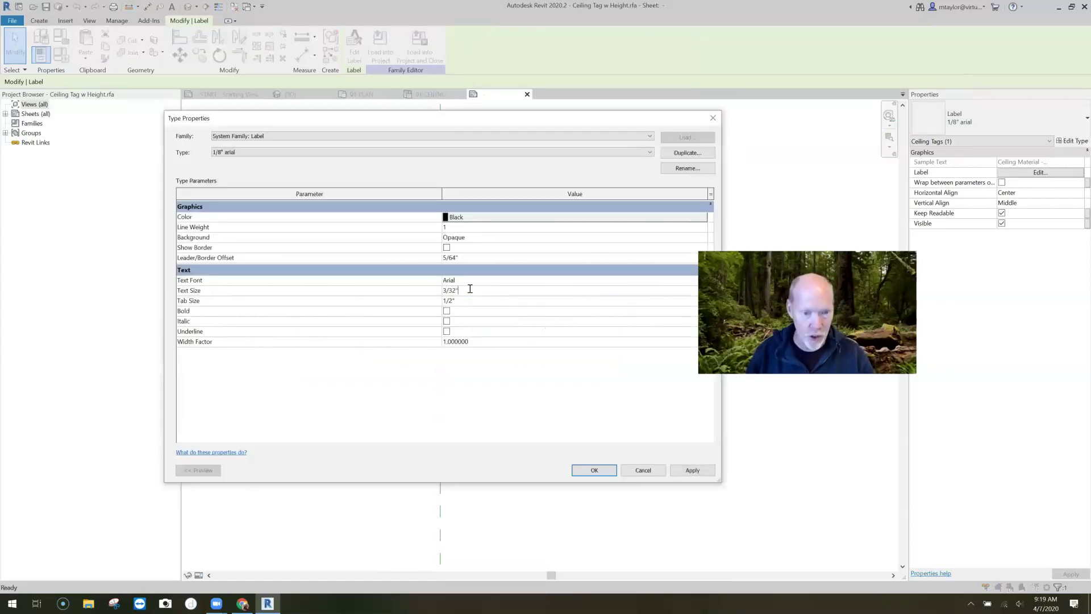
{"action": "left_click", "coordinate": [686, 168]}
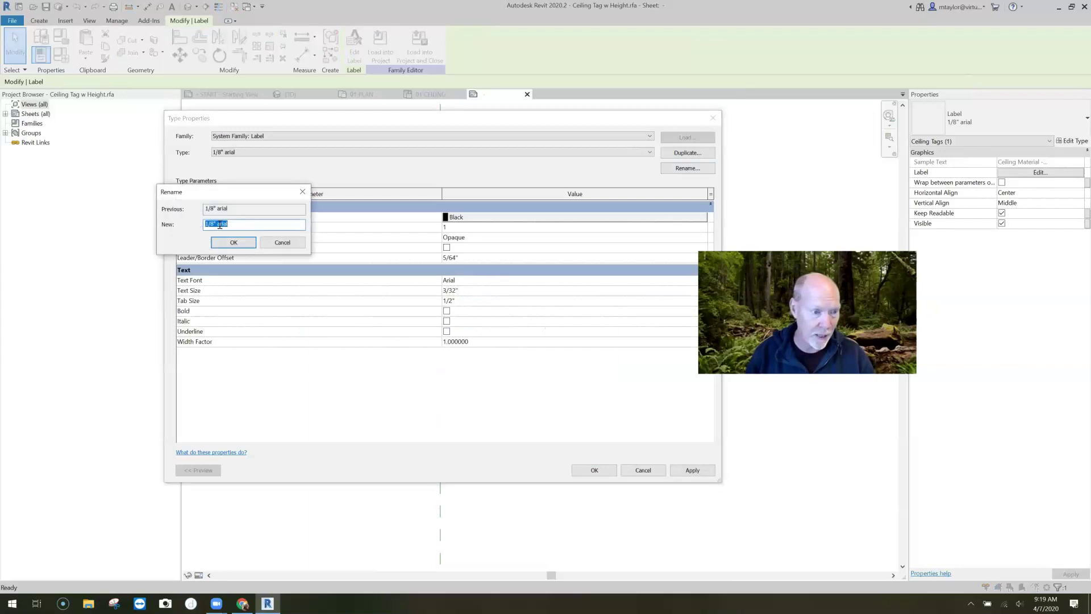
{"action": "left_click_drag", "start_coordinate": [215, 224], "coordinate": [176, 228]}
{"action": "type", "text": "3"}
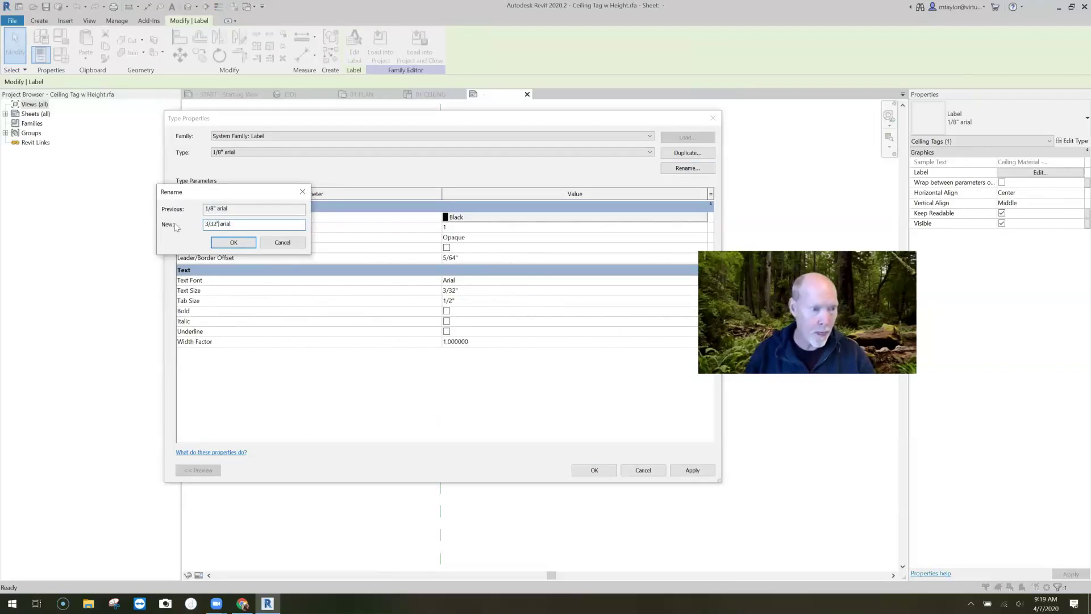
{"action": "left_click", "coordinate": [245, 242]}
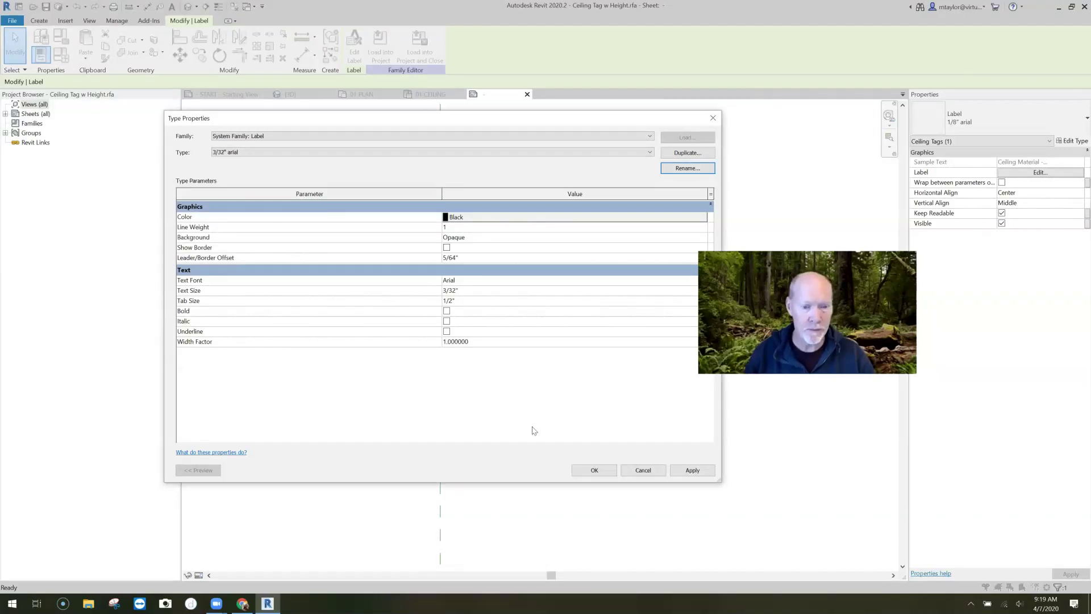
{"action": "left_click", "coordinate": [594, 470]}
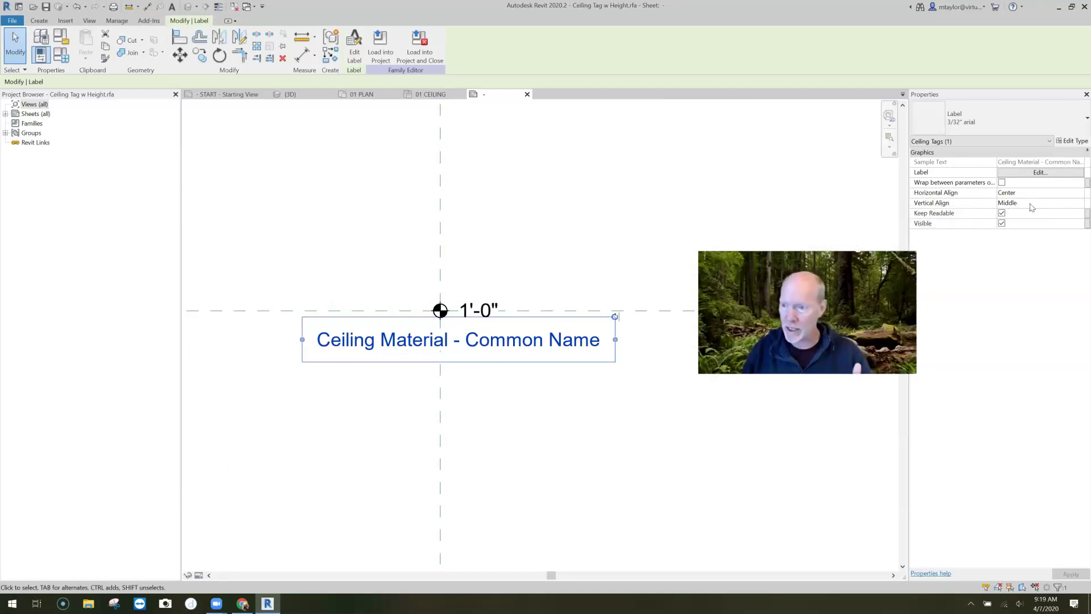
Set the vertical alignment of the Ceiling Material - Common Name label to Top
{"action": "left_click", "coordinate": [1053, 204]}
{"action": "left_click", "coordinate": [1078, 203]}
{"action": "left_click", "coordinate": [1017, 212]}
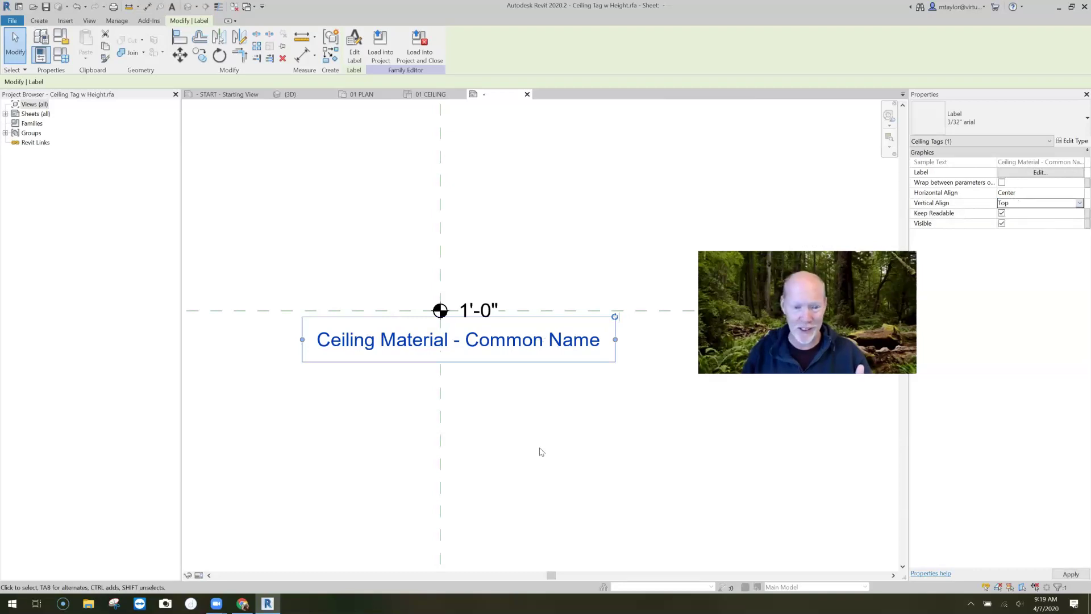
Move the material label sideways so its text starts under the height value, and adjust its near edge beside the vertical reference line
{"action": "left_click", "coordinate": [518, 435]}
{"action": "left_click_drag", "start_coordinate": [369, 344], "coordinate": [517, 345]}
{"action": "left_click_drag", "start_coordinate": [449, 341], "coordinate": [440, 340]}
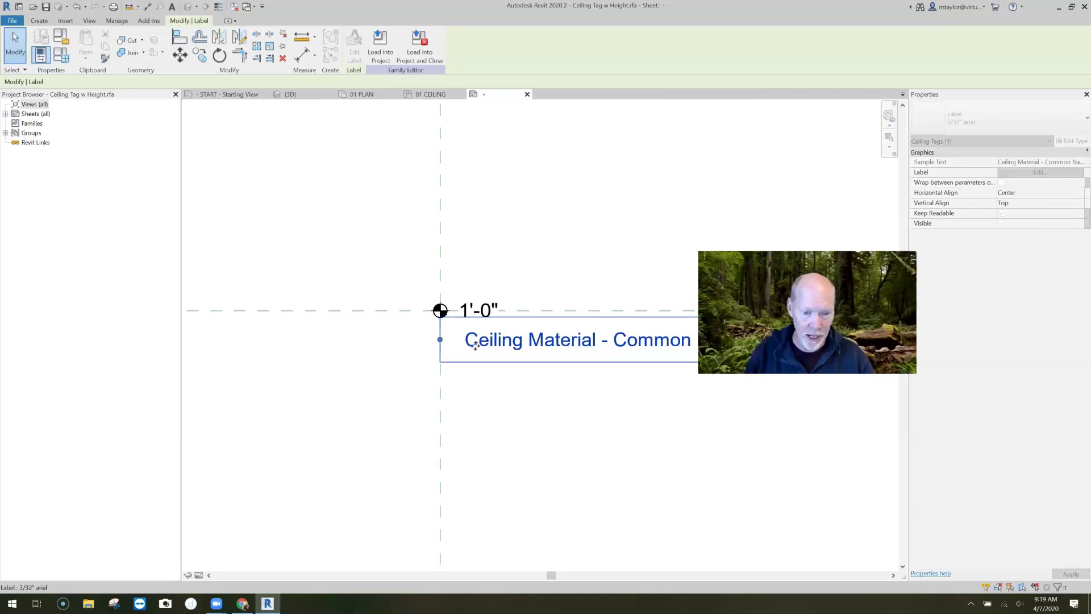
{"action": "mouse_move", "coordinate": [453, 343]}
{"action": "left_mouse_down"}
{"action": "mouse_move", "coordinate": [492, 335]}
{"action": "mouse_move", "coordinate": [454, 326]}
{"action": "mouse_move", "coordinate": [488, 336]}
{"action": "mouse_move", "coordinate": [471, 339]}
{"action": "left_mouse_up"}
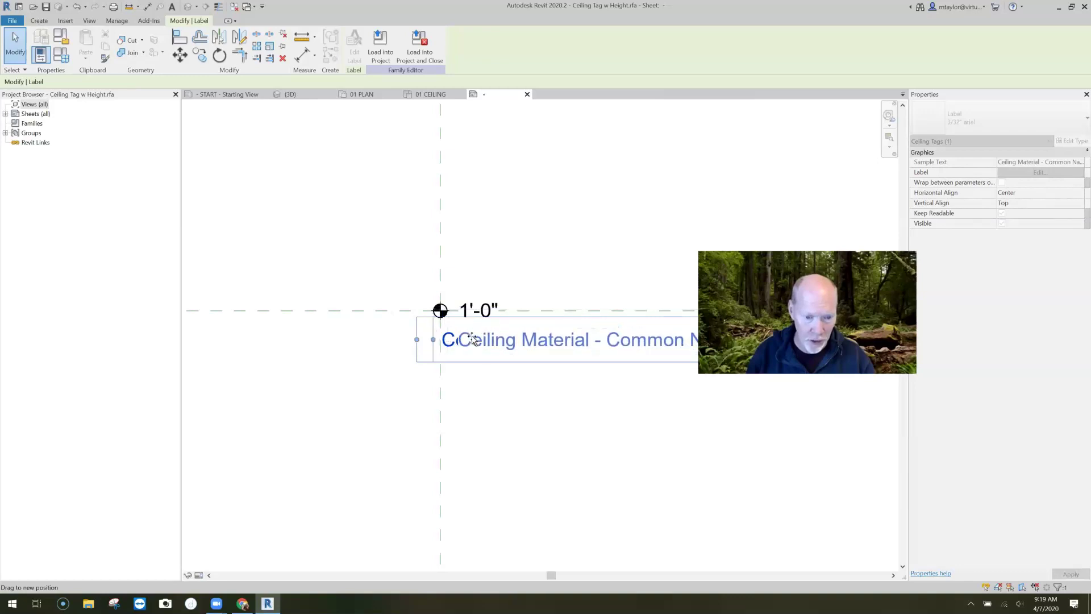
{"action": "left_click_drag", "start_coordinate": [484, 386], "coordinate": [493, 382]}
{"action": "left_click", "coordinate": [494, 382]}
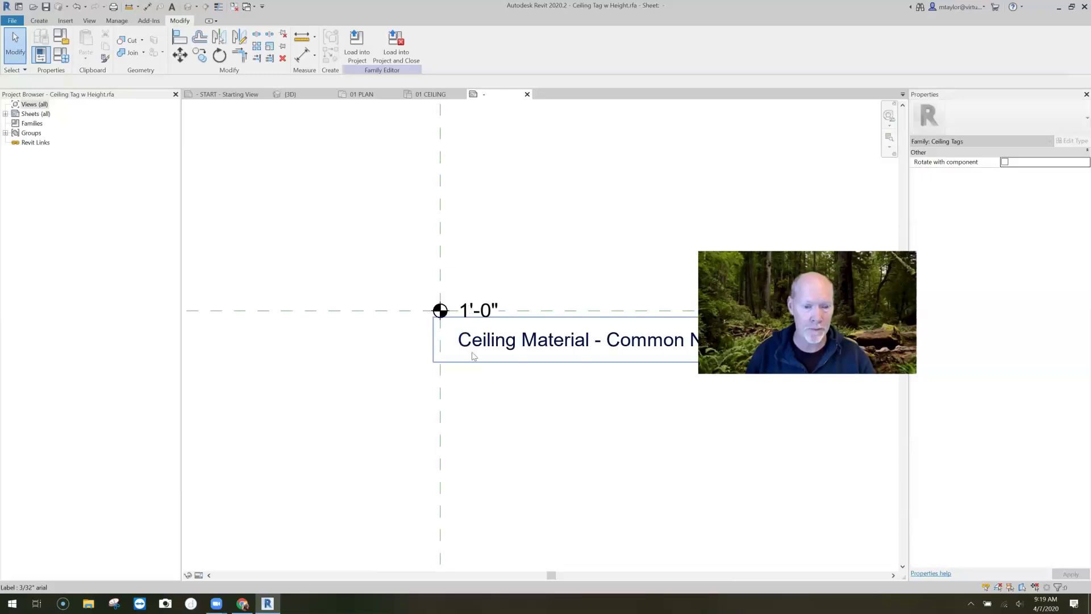
{"action": "left_click", "coordinate": [471, 344]}
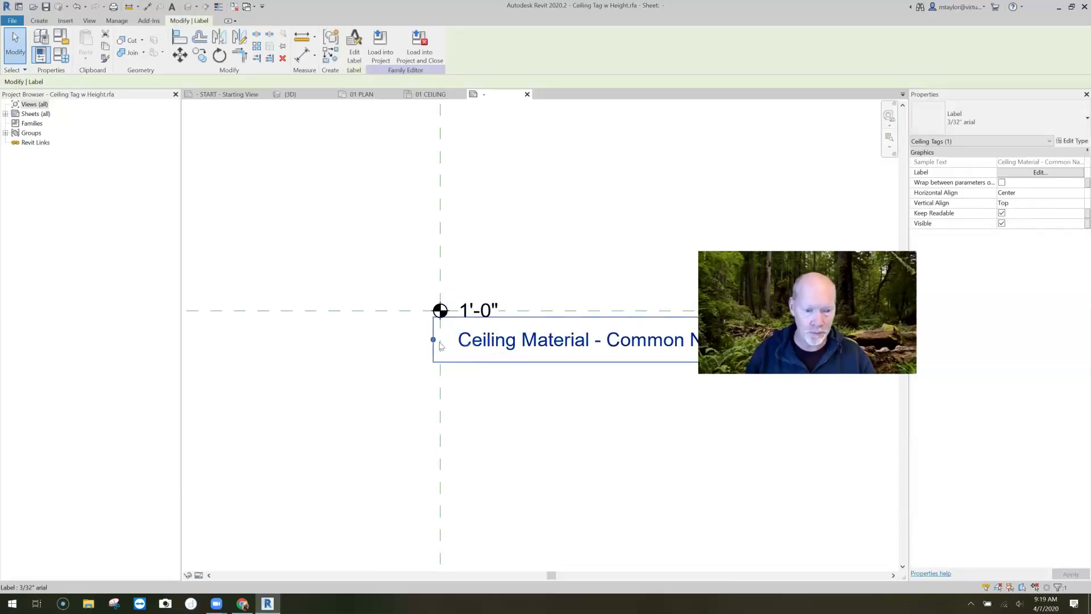
{"action": "mouse_move", "coordinate": [433, 341]}
{"action": "left_mouse_down"}
{"action": "mouse_move", "coordinate": [454, 341]}
{"action": "mouse_move", "coordinate": [443, 340]}
{"action": "left_mouse_up"}
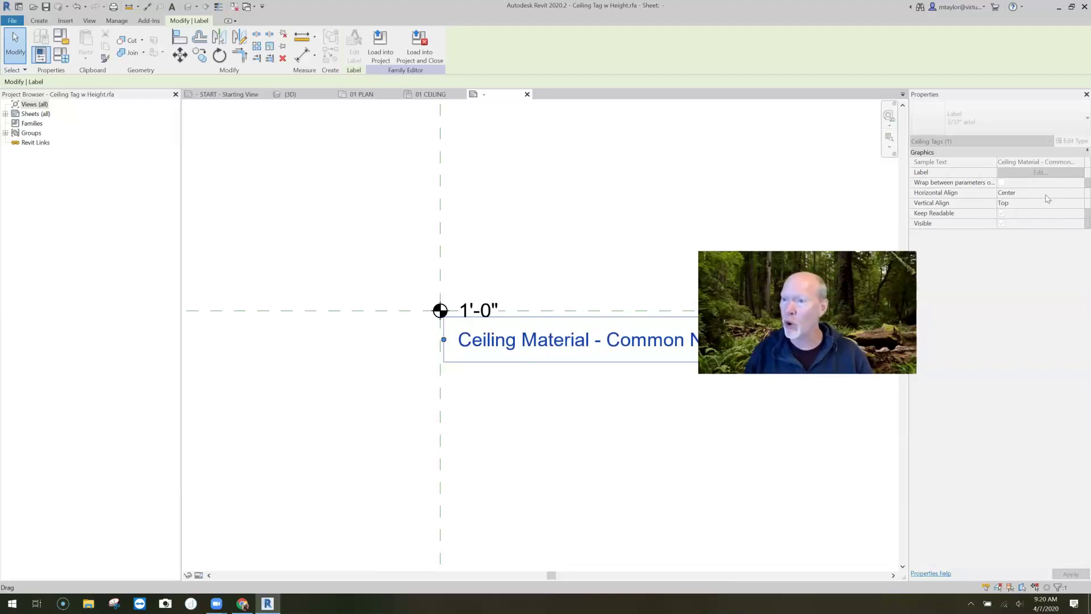
Set the material label's horizontal alignment to Left, line its text up with the height value, and nudge it up closer beneath
{"action": "left_click", "coordinate": [1076, 194]}
{"action": "left_click", "coordinate": [1079, 193]}
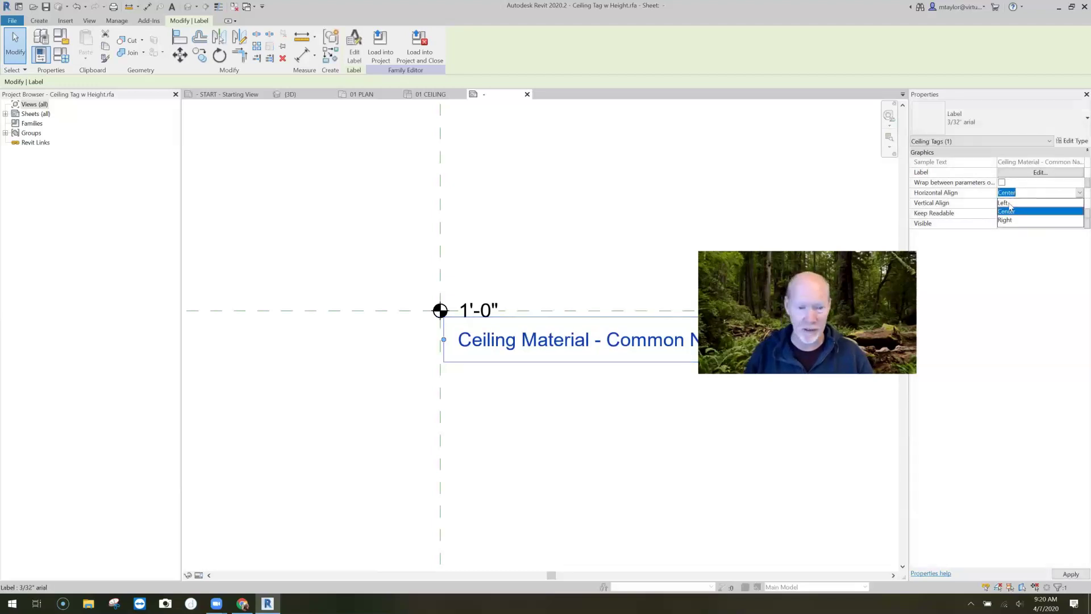
{"action": "left_click", "coordinate": [1009, 203]}
{"action": "mouse_move", "coordinate": [481, 340]}
{"action": "left_mouse_down"}
{"action": "mouse_move", "coordinate": [504, 377]}
{"action": "mouse_move", "coordinate": [488, 342]}
{"action": "left_mouse_up"}
{"action": "left_click_drag", "start_coordinate": [499, 399], "coordinate": [499, 397]}
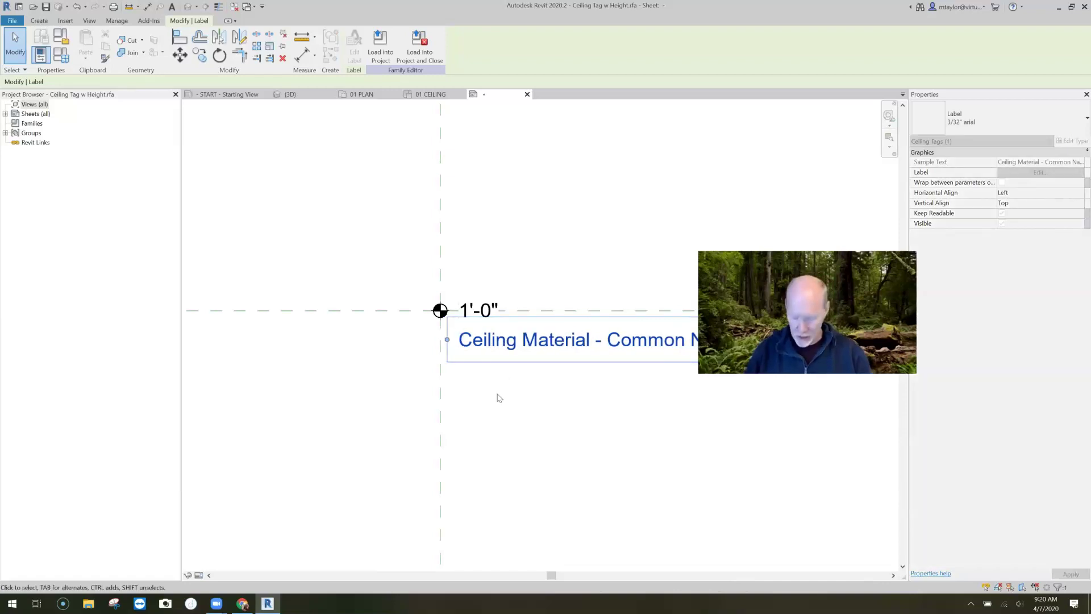
{"action": "key", "text": "Up"}
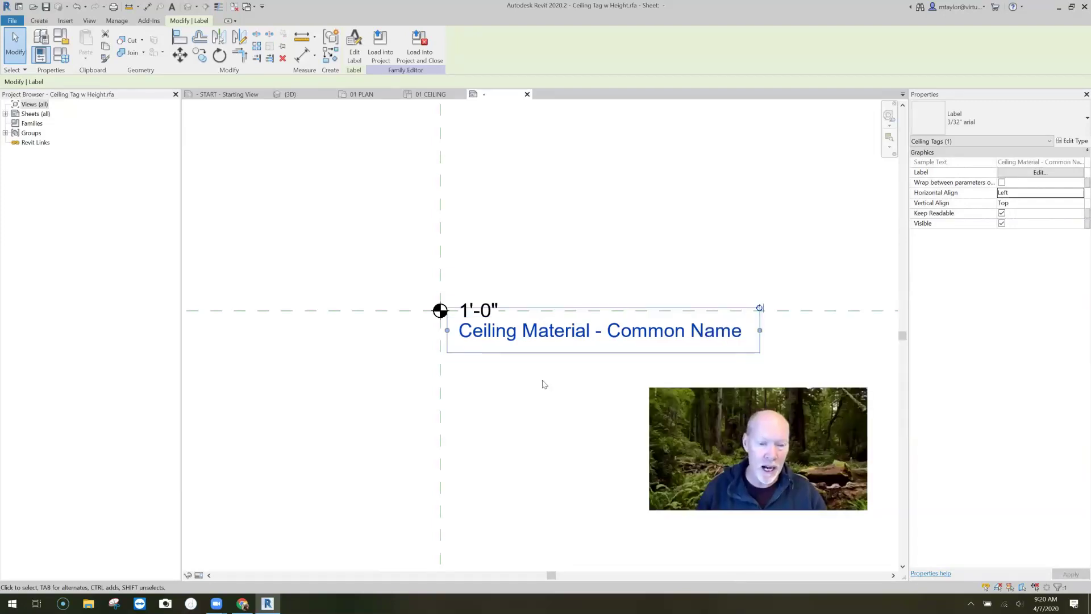
Edit the material label to enclose its parameter in square brackets, using the prefix [ and the suffix ]
{"action": "left_click", "coordinate": [383, 62]}
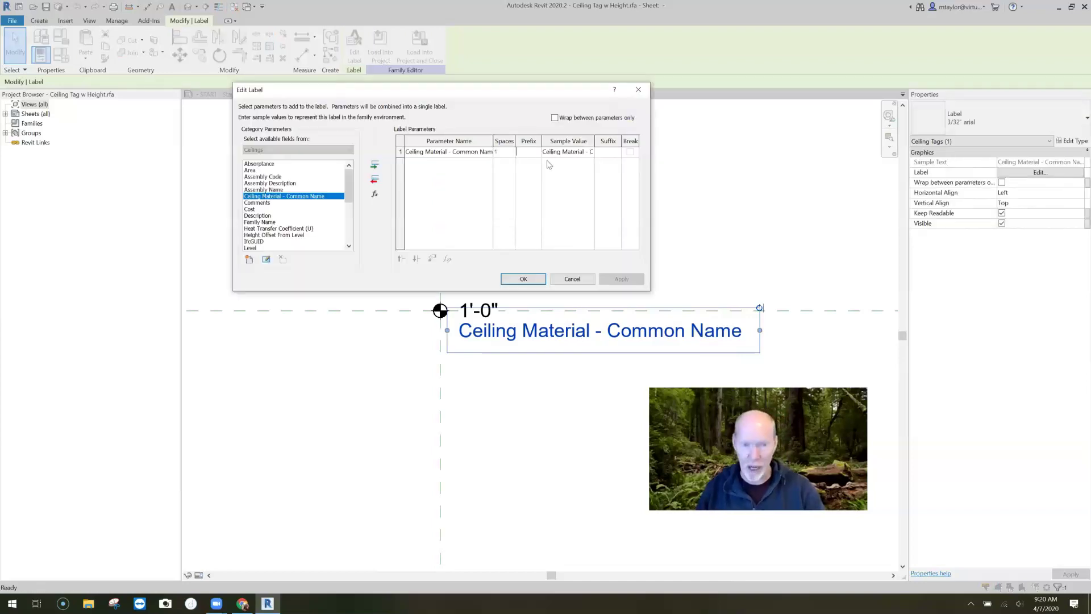
{"action": "left_click", "coordinate": [611, 151]}
{"action": "type", "text": "]"}
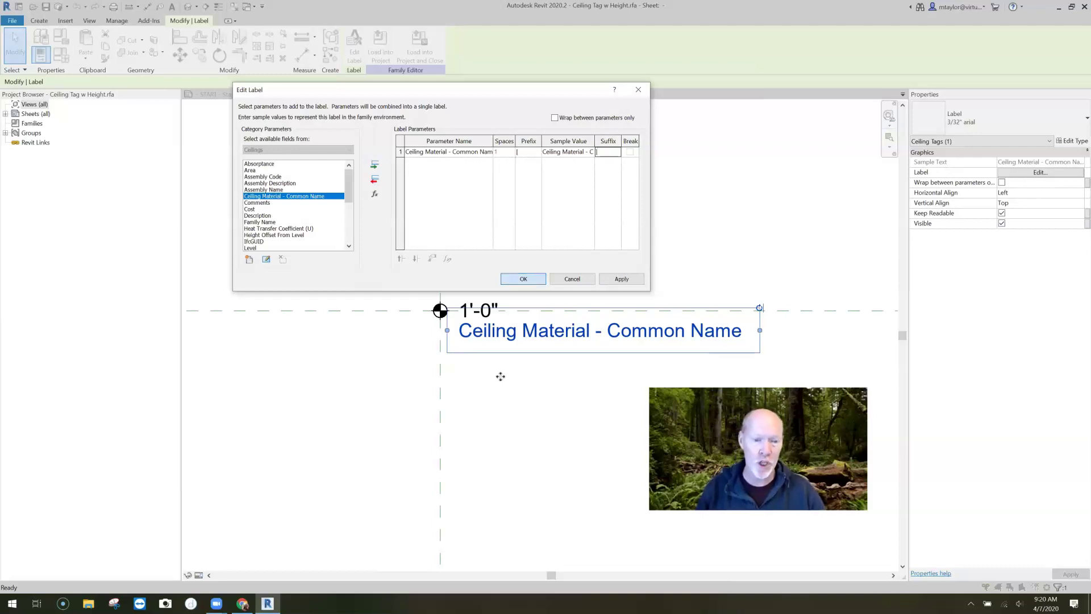
{"action": "key", "text": "Return"}
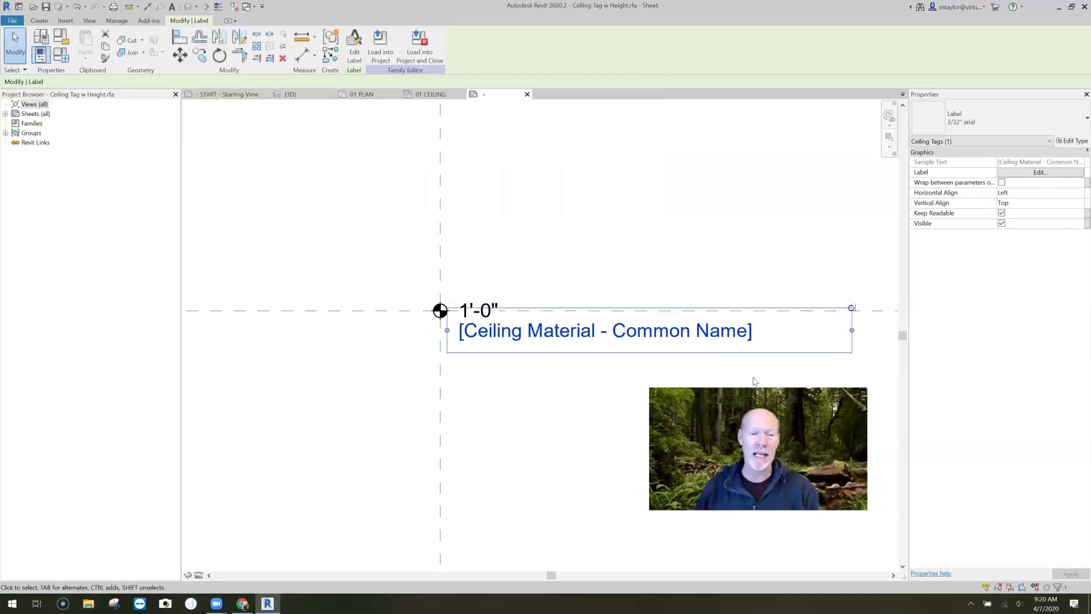
Load the finished ceiling tag family into the project and close it, overwriting the existing version
{"action": "middle_click_drag", "start_coordinate": [543, 360], "coordinate": [534, 356]}
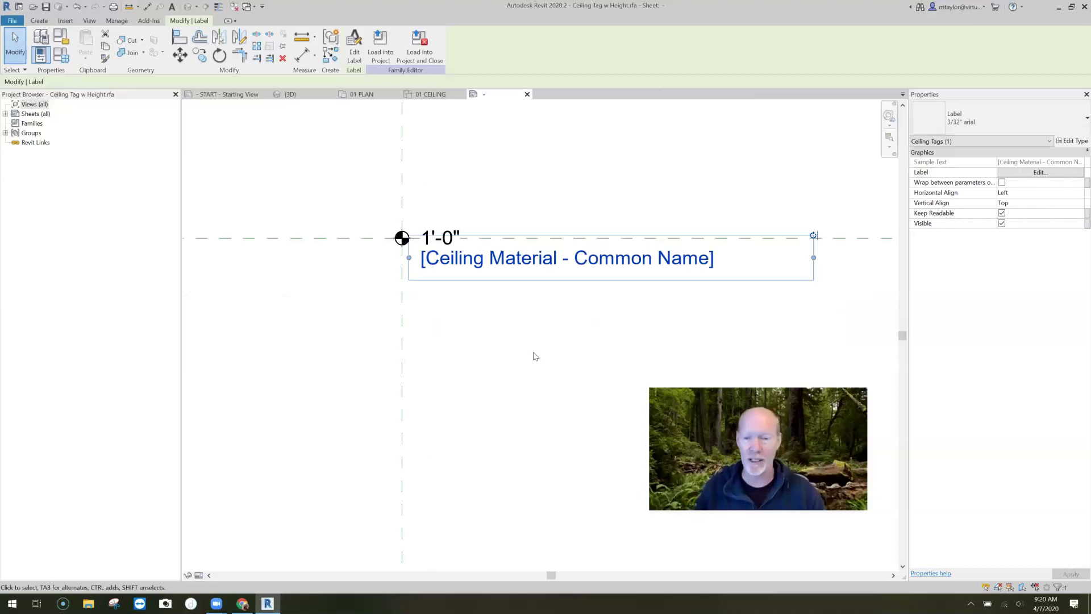
{"action": "left_click", "coordinate": [543, 360]}
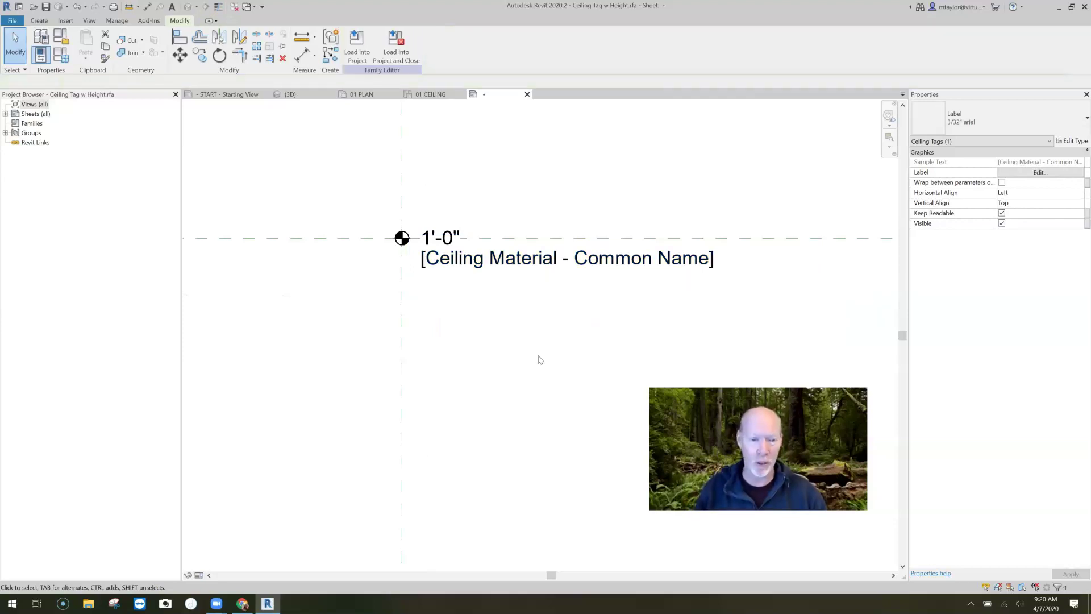
{"action": "left_click", "coordinate": [401, 59]}
{"action": "left_click", "coordinate": [526, 307]}
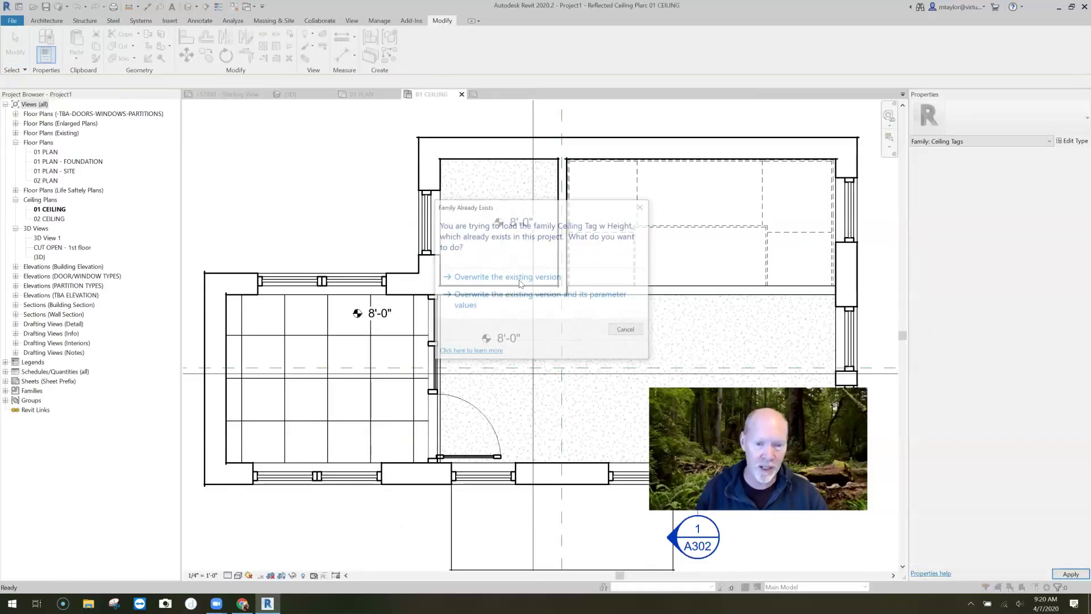
{"action": "left_click", "coordinate": [507, 277]}
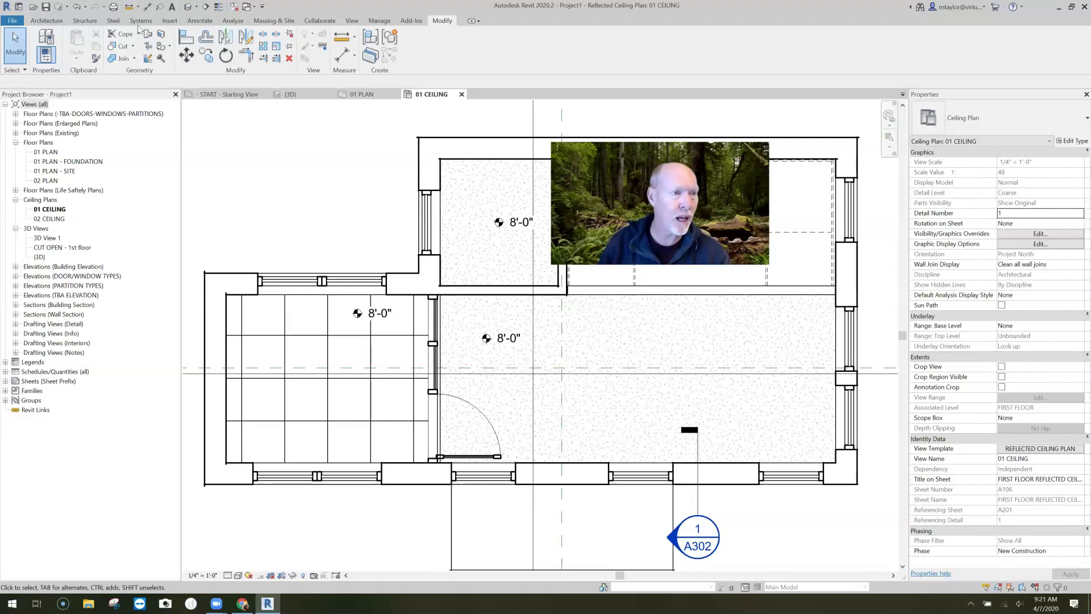
Start a new project parameter based on the shared parameter Ceiling Material - Common Name from the CEILINGS group
{"action": "left_click", "coordinate": [379, 21]}
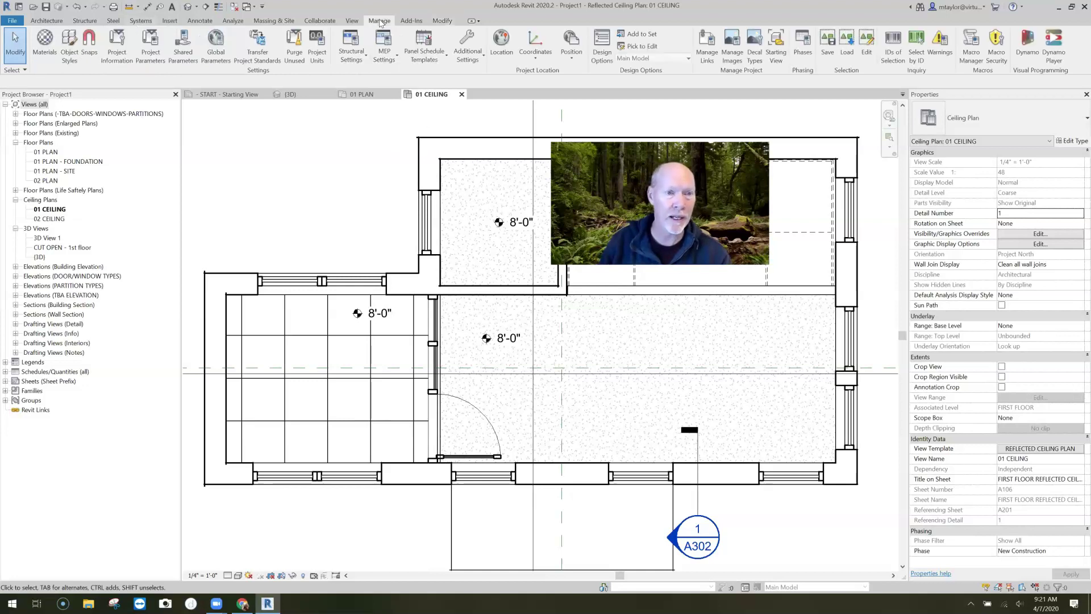
{"action": "left_click", "coordinate": [151, 45]}
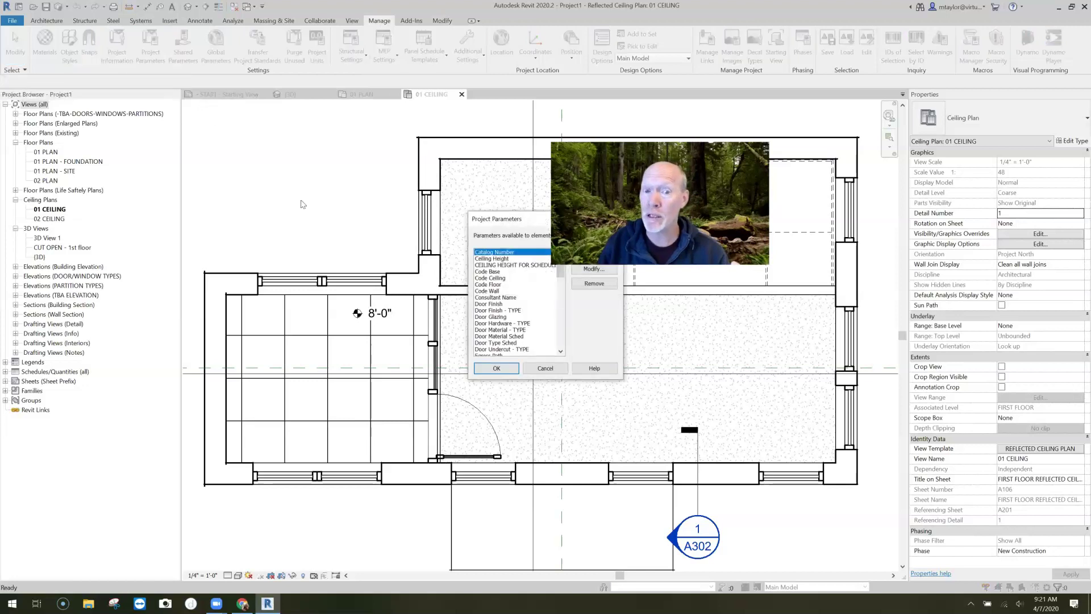
{"action": "left_click_drag", "start_coordinate": [522, 214], "coordinate": [415, 139]}
{"action": "scroll", "coordinate": [438, 210], "scroll_direction": "down", "scroll_amount": 5}
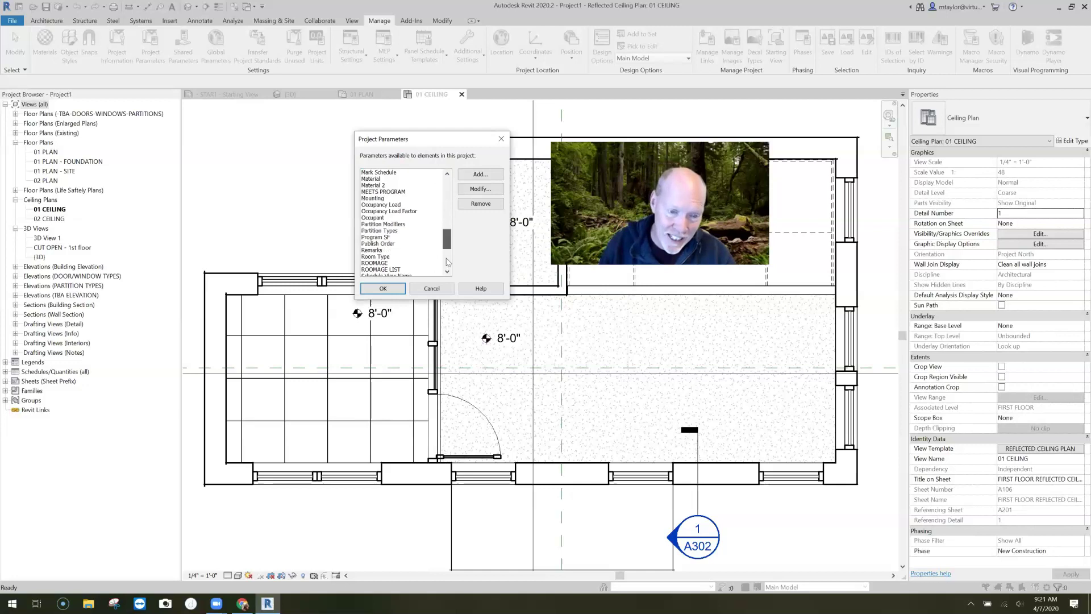
{"action": "scroll", "coordinate": [430, 217], "scroll_direction": "up", "scroll_amount": 5}
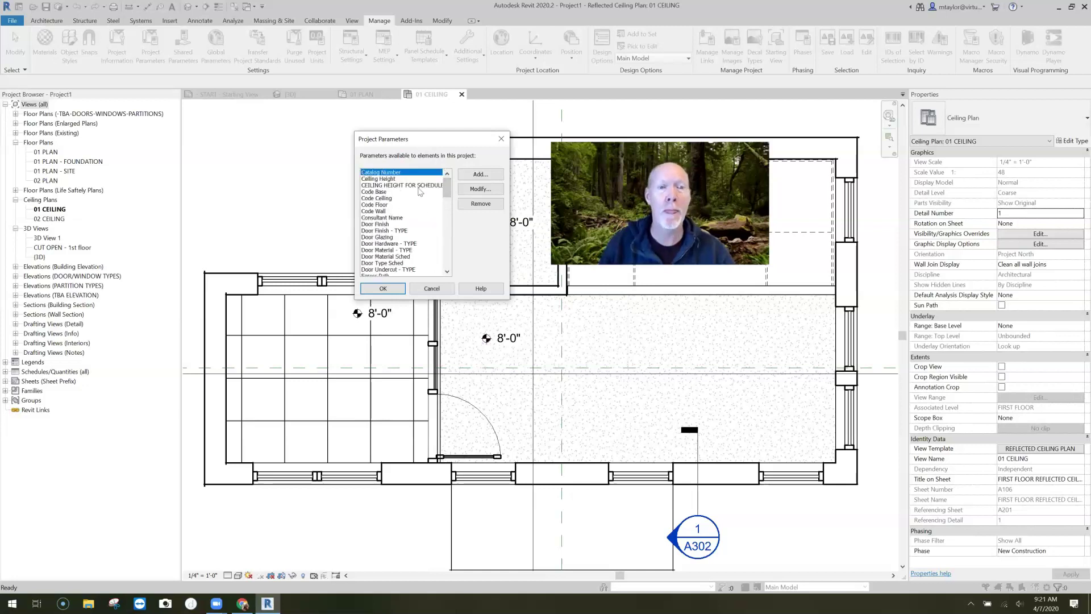
{"action": "left_click", "coordinate": [480, 175]}
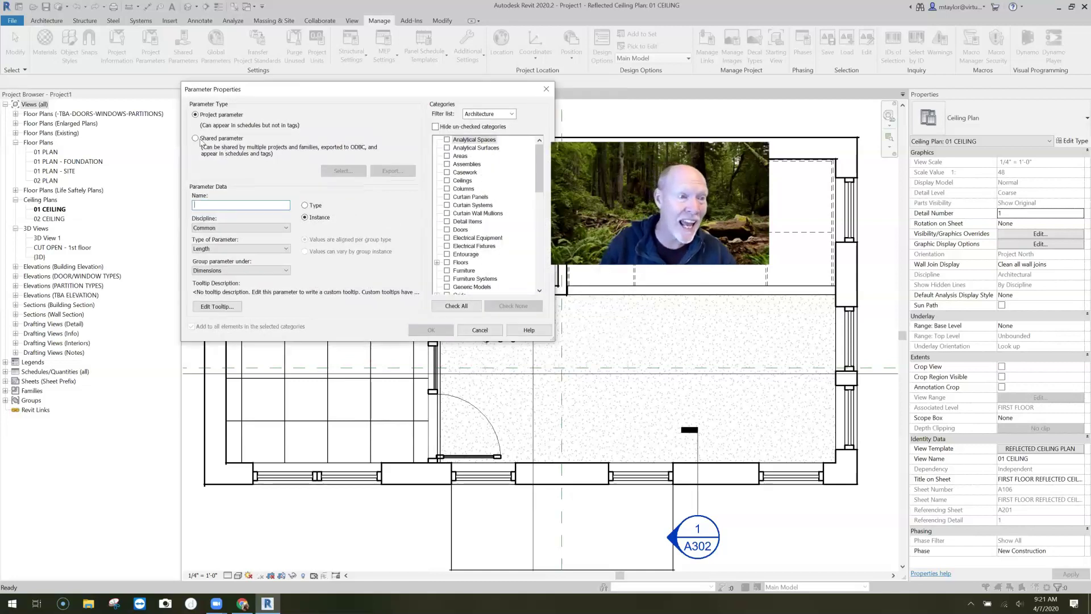
{"action": "left_click", "coordinate": [196, 139]}
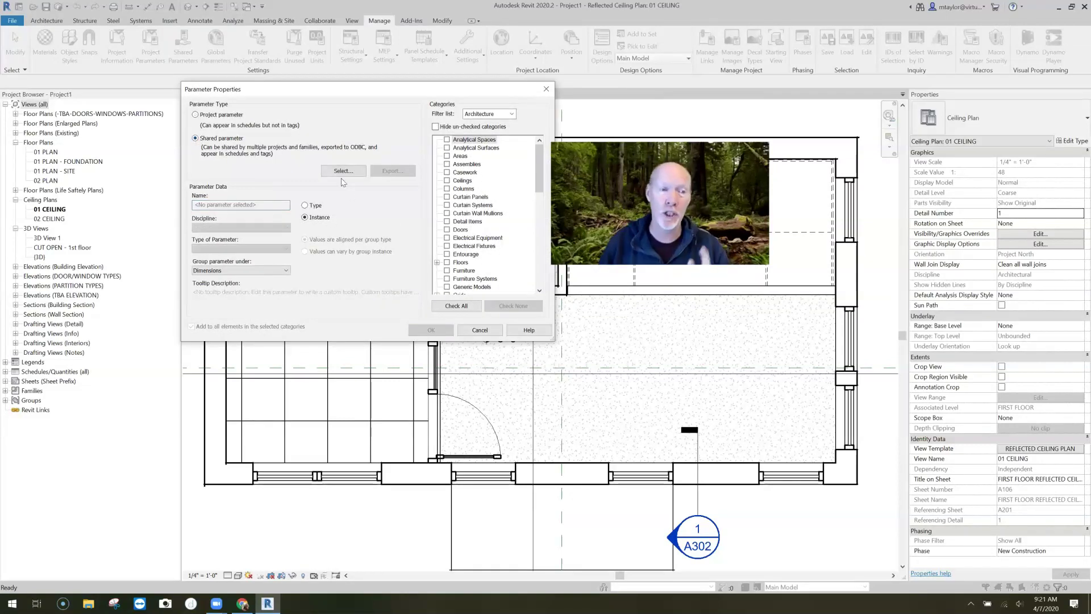
{"action": "left_click", "coordinate": [344, 171]}
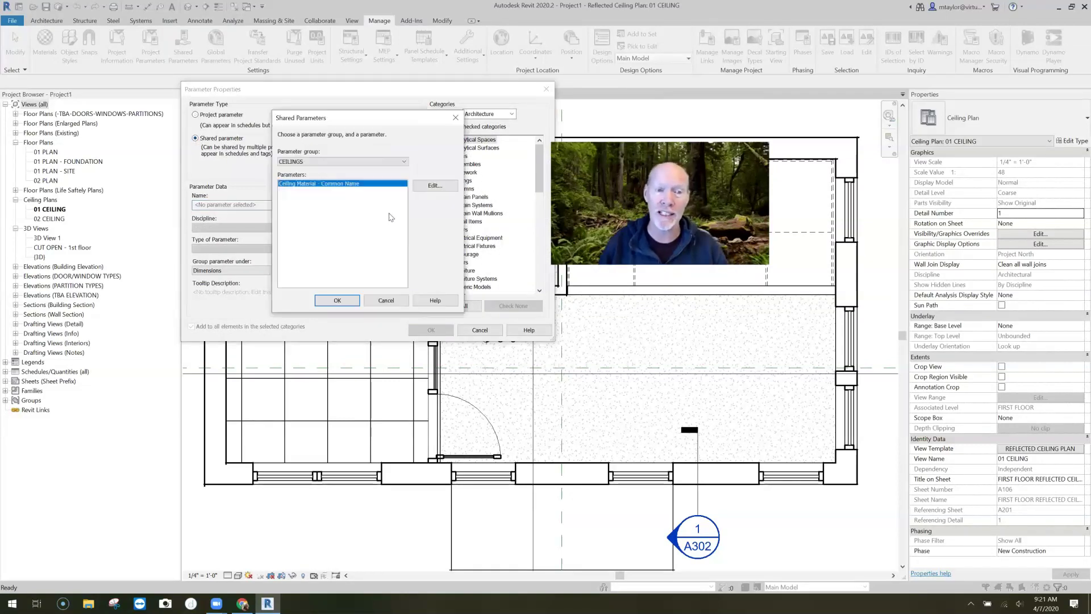
{"action": "left_click", "coordinate": [336, 299]}
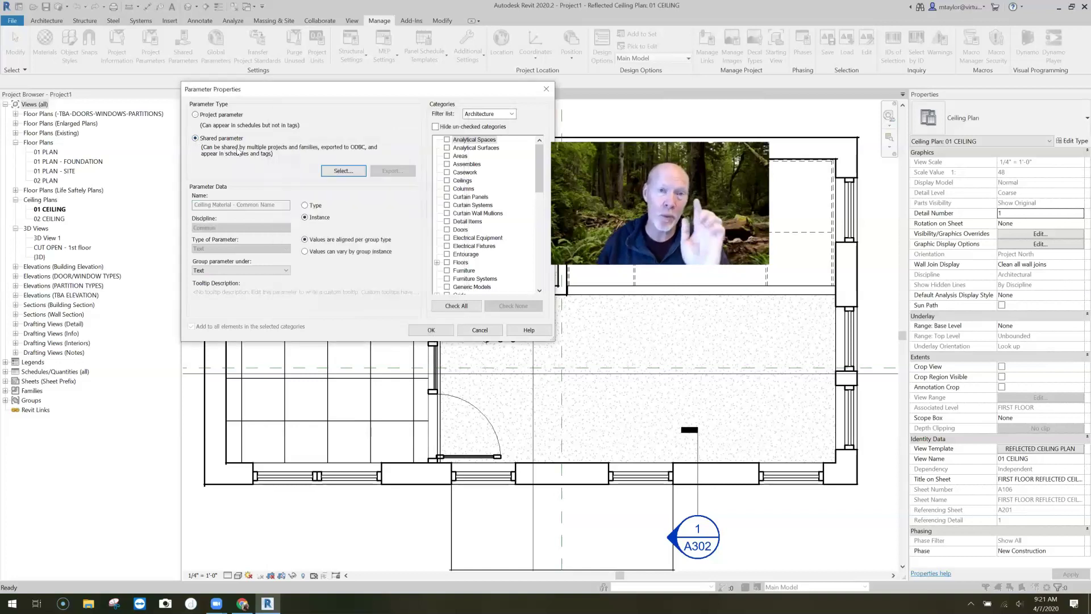
Make the new project parameter a type parameter, assign it to the Ceilings category, and accept the project parameter settings
{"action": "left_click", "coordinate": [314, 206]}
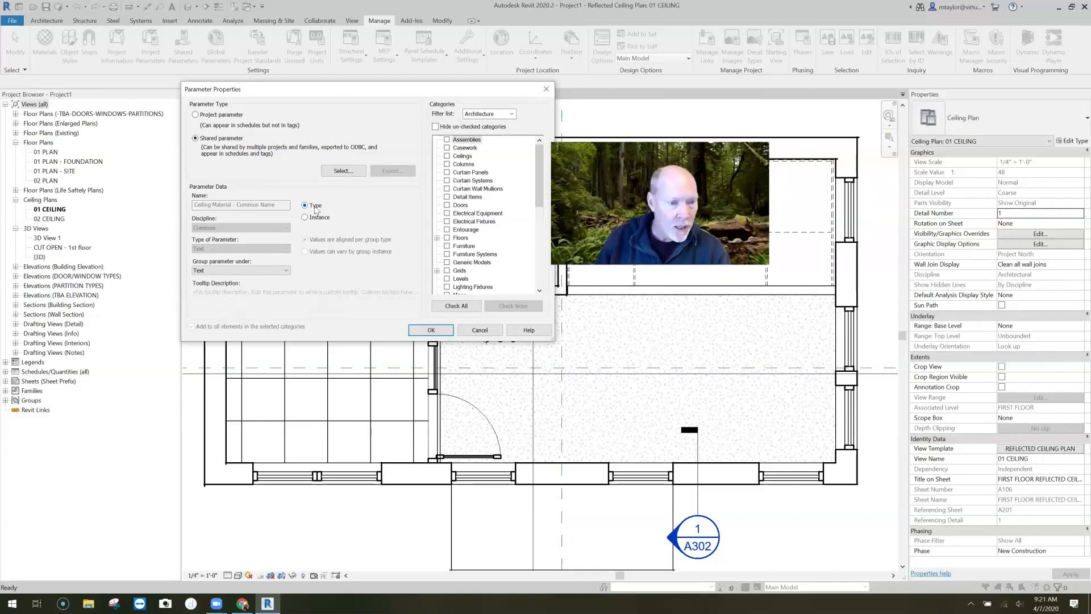
{"action": "left_click", "coordinate": [447, 156]}
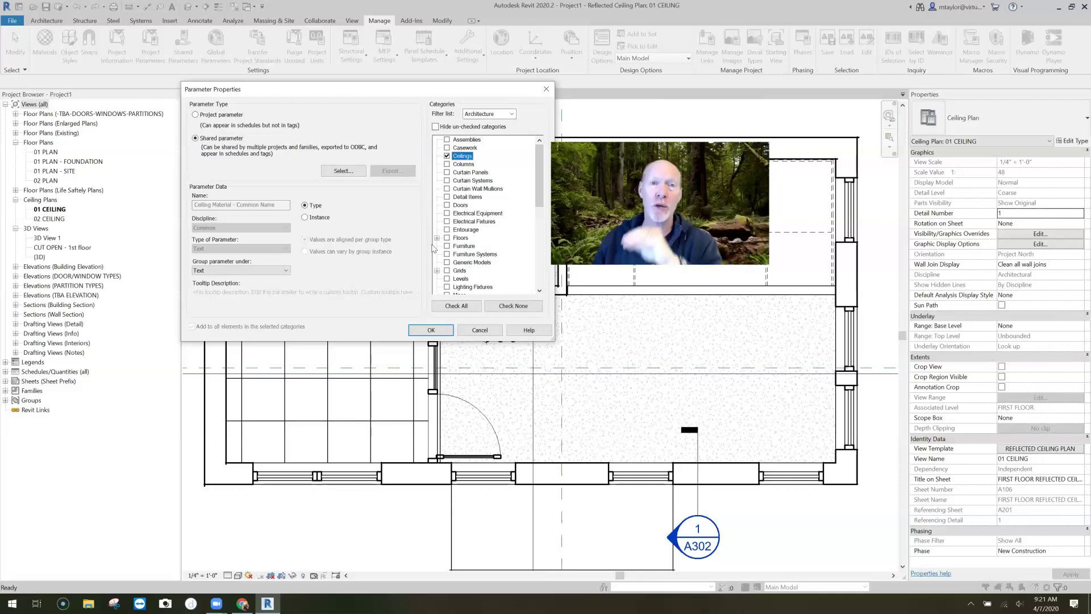
{"action": "left_click", "coordinate": [432, 330]}
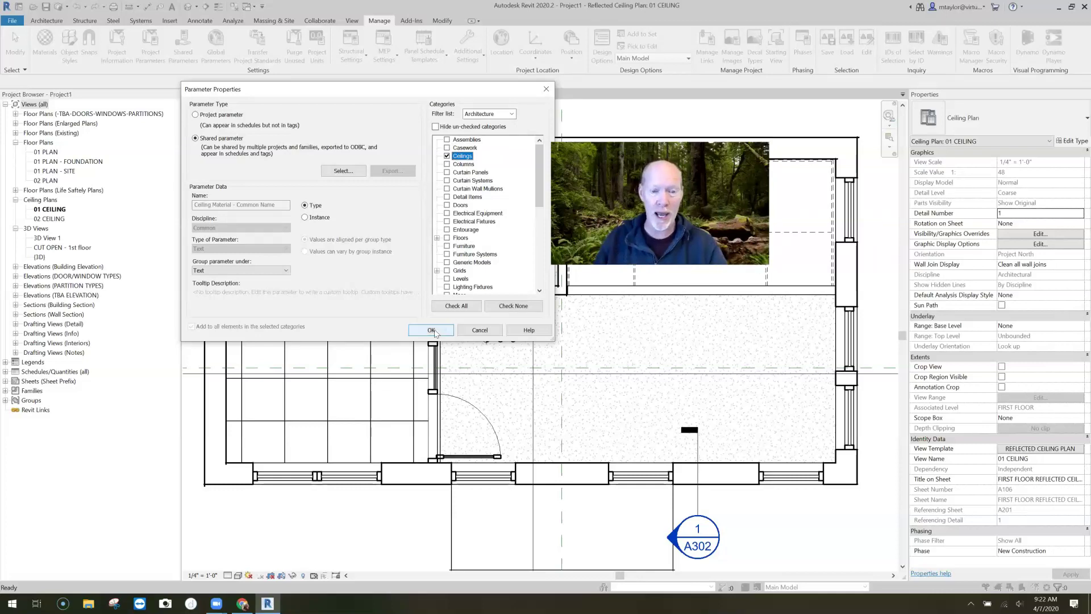
{"action": "left_click", "coordinate": [400, 291]}
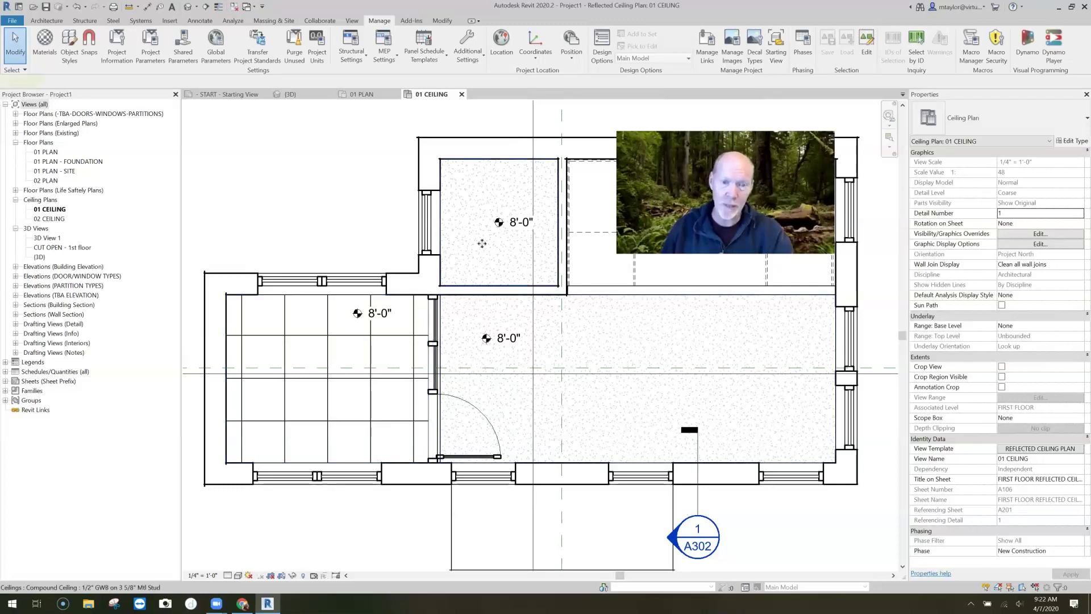
Set Ceiling Material - Common Name to GYP BOARD in the type properties of the small upper room's 1/2" GWB ceiling
{"action": "left_click", "coordinate": [482, 243]}
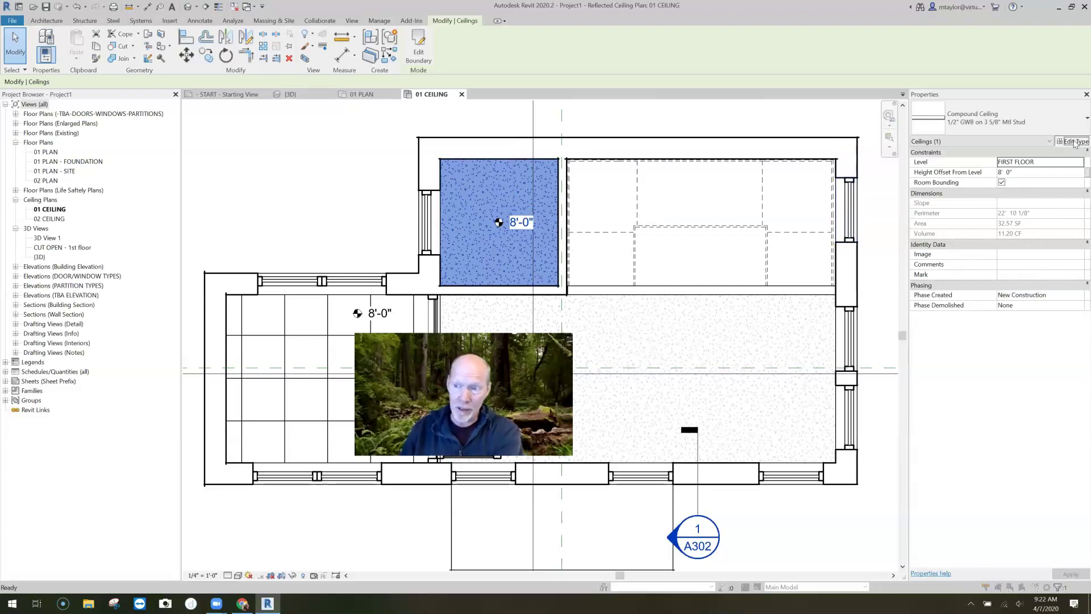
{"action": "left_click", "coordinate": [1073, 141]}
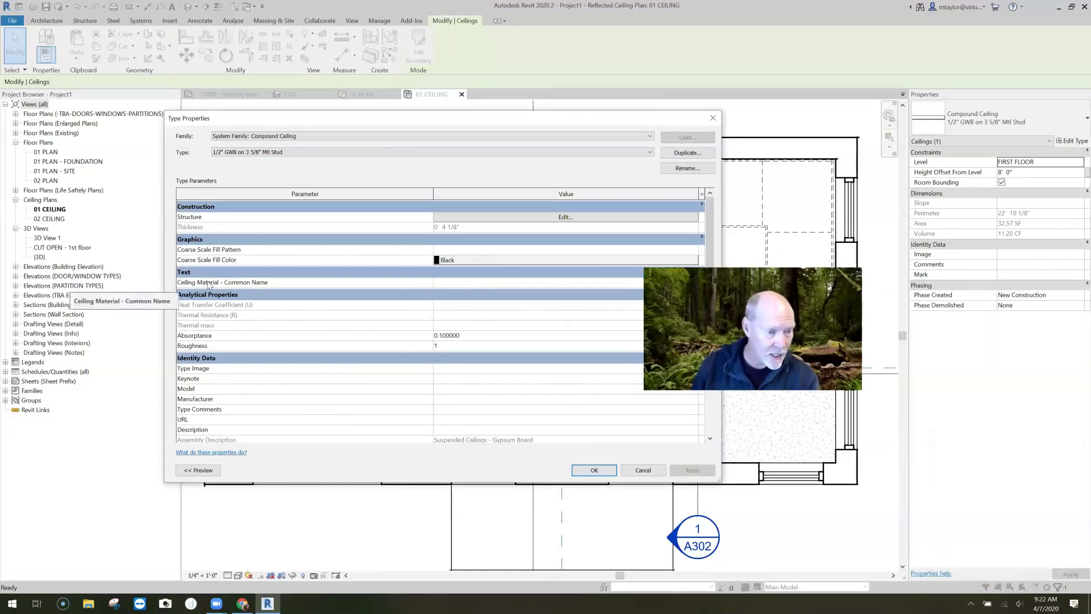
{"action": "left_click", "coordinate": [451, 283]}
{"action": "left_click", "coordinate": [450, 283]}
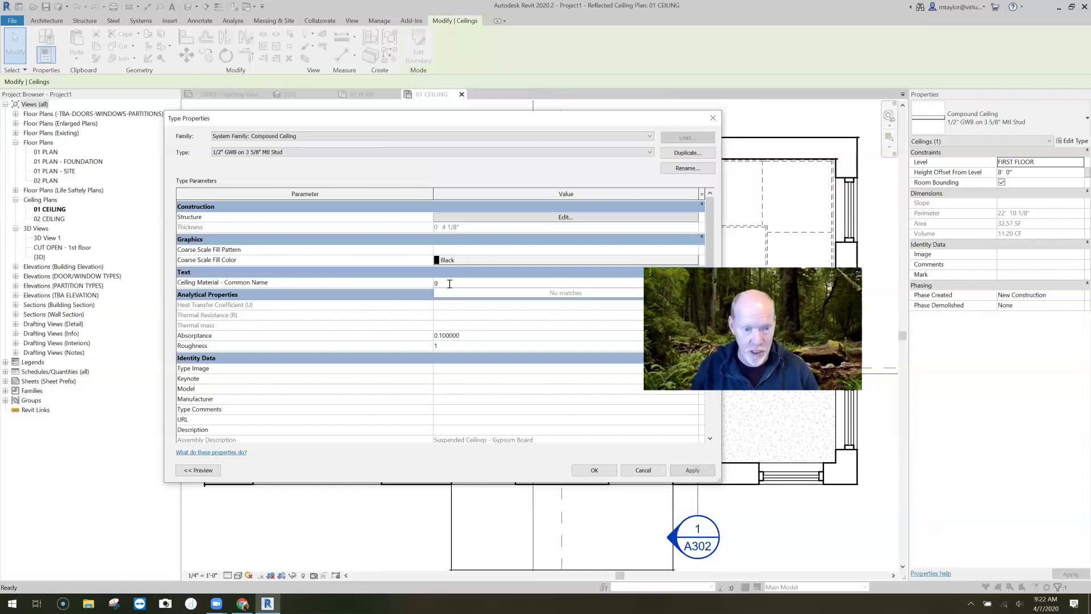
{"action": "type", "text": "GYP BO"}
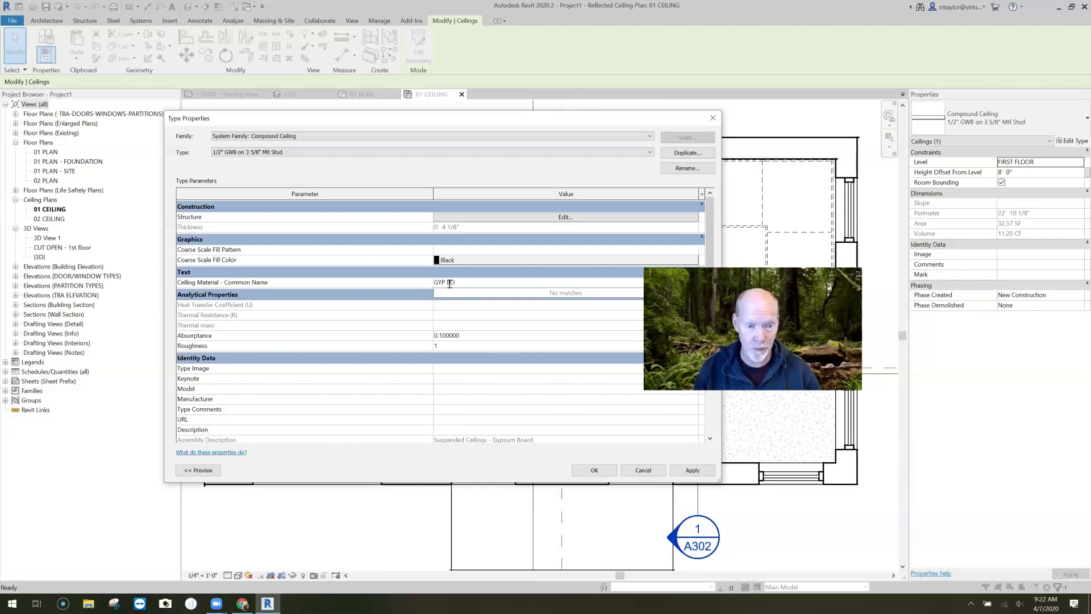
{"action": "type", "text": "ARD"}
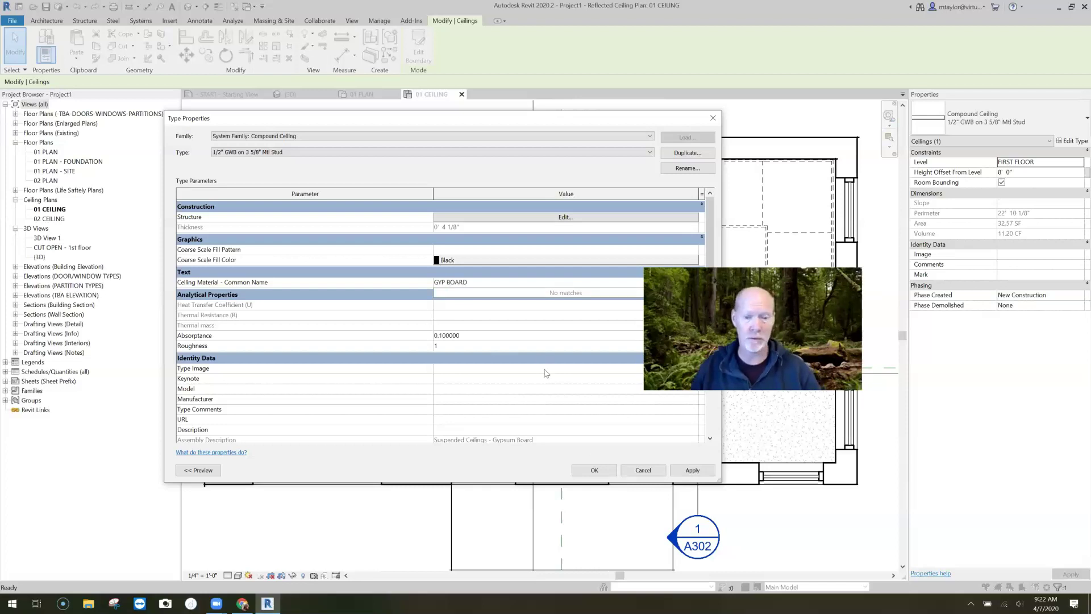
{"action": "key", "text": "Return"}
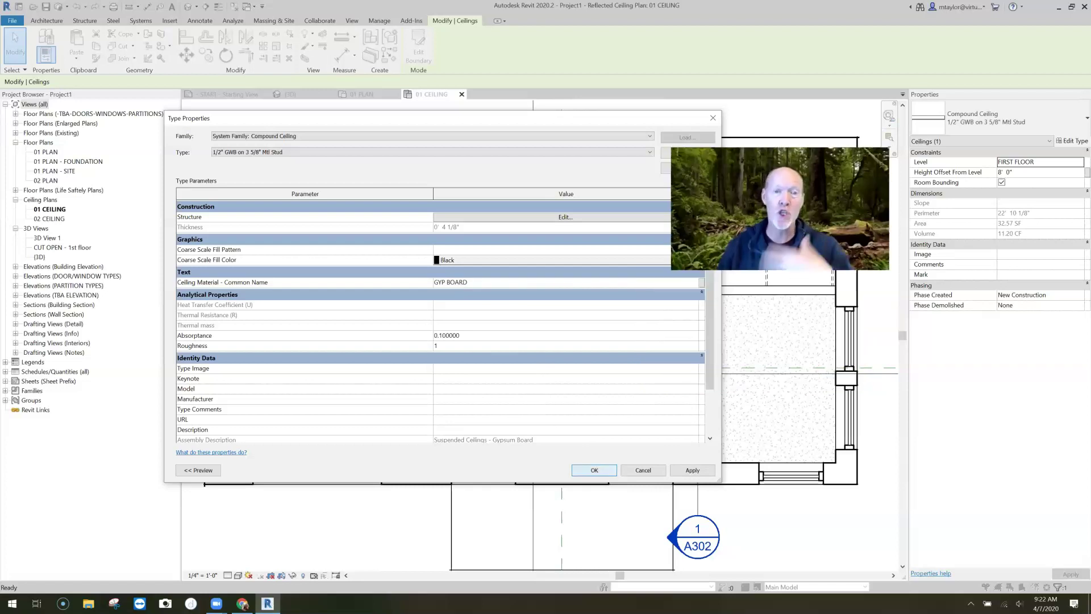
{"action": "left_click", "coordinate": [594, 470]}
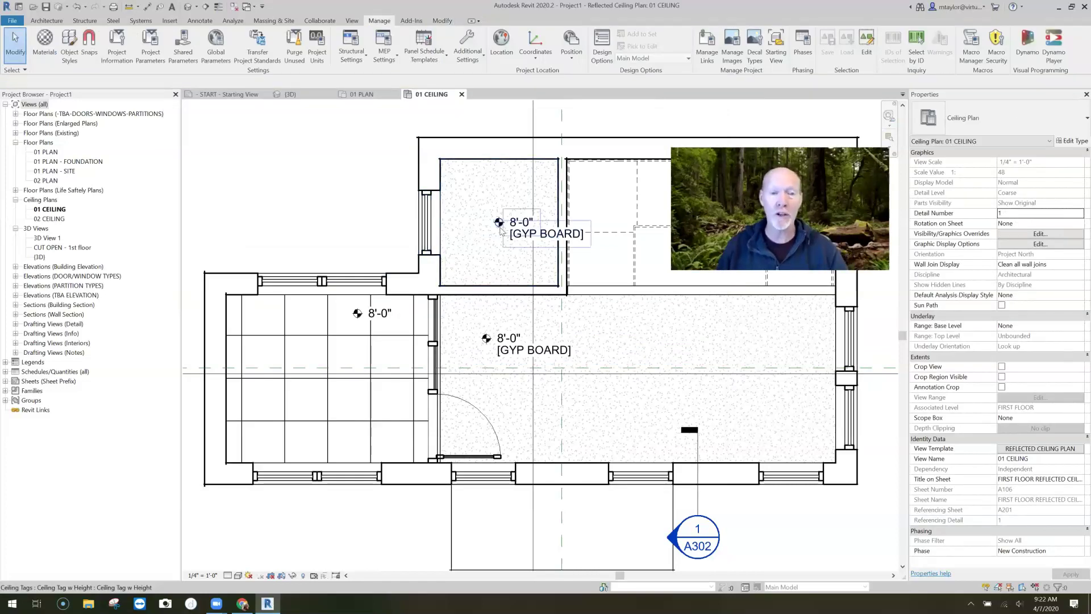
Move the small upper room's ceiling tag up and to the left so its text fits inside the room
{"action": "left_click", "coordinate": [499, 222]}
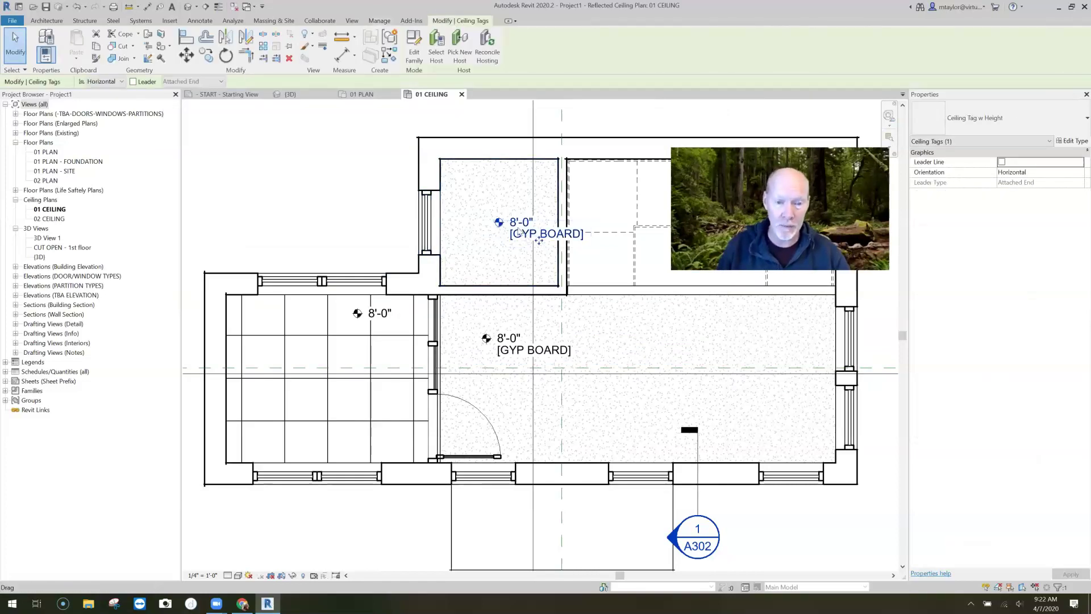
{"action": "left_click_drag", "start_coordinate": [498, 221], "coordinate": [538, 241]}
{"action": "key", "text": "Escape"}
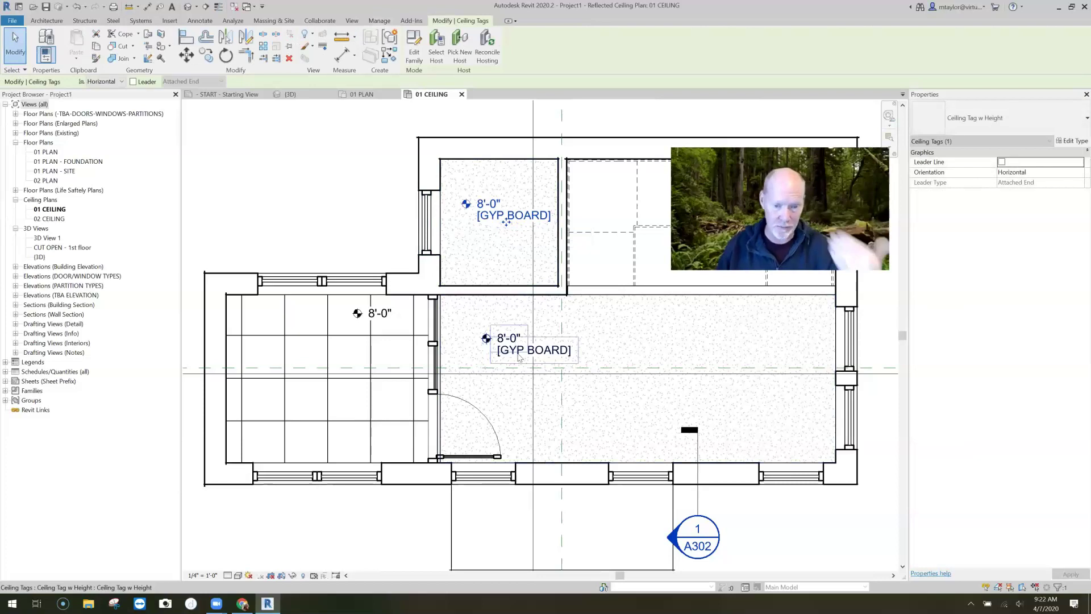
Set Ceiling Material - Common Name to ACT in the type properties of the gridded room's 2' x 2' ACT System ceiling
{"action": "left_click", "coordinate": [331, 359]}
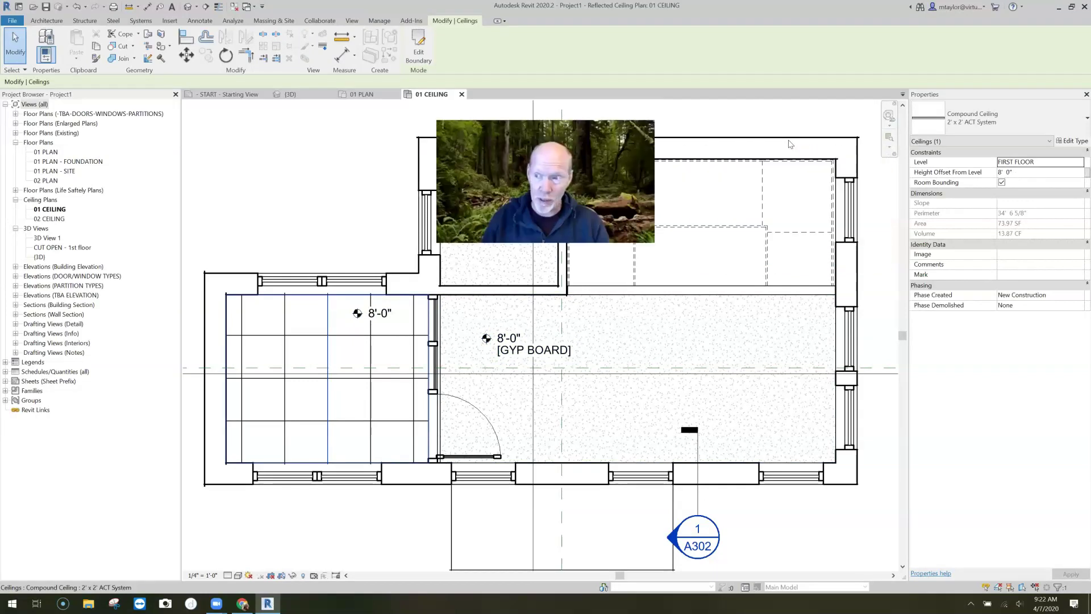
{"action": "key", "text": "t"}
{"action": "key", "text": "p"}
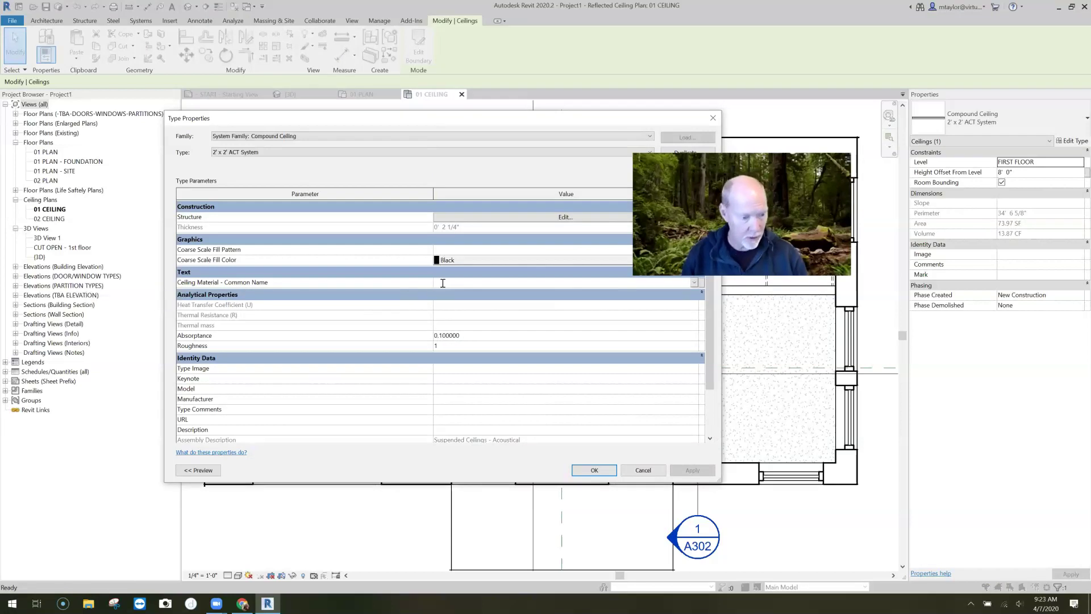
{"action": "type", "text": "AC"}
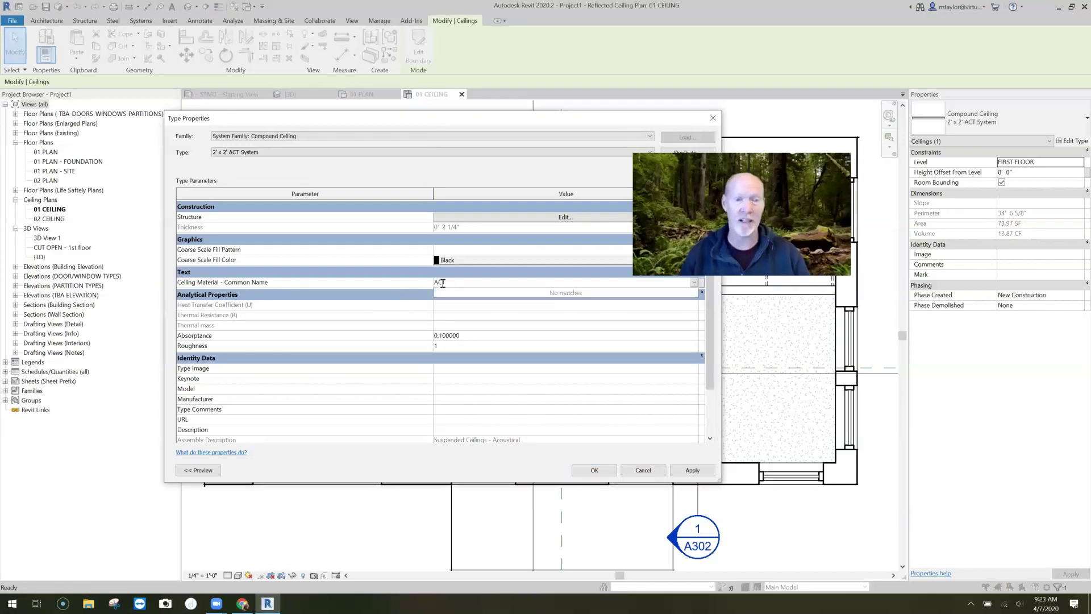
{"action": "type", "text": "T"}
{"action": "left_click", "coordinate": [597, 471]}
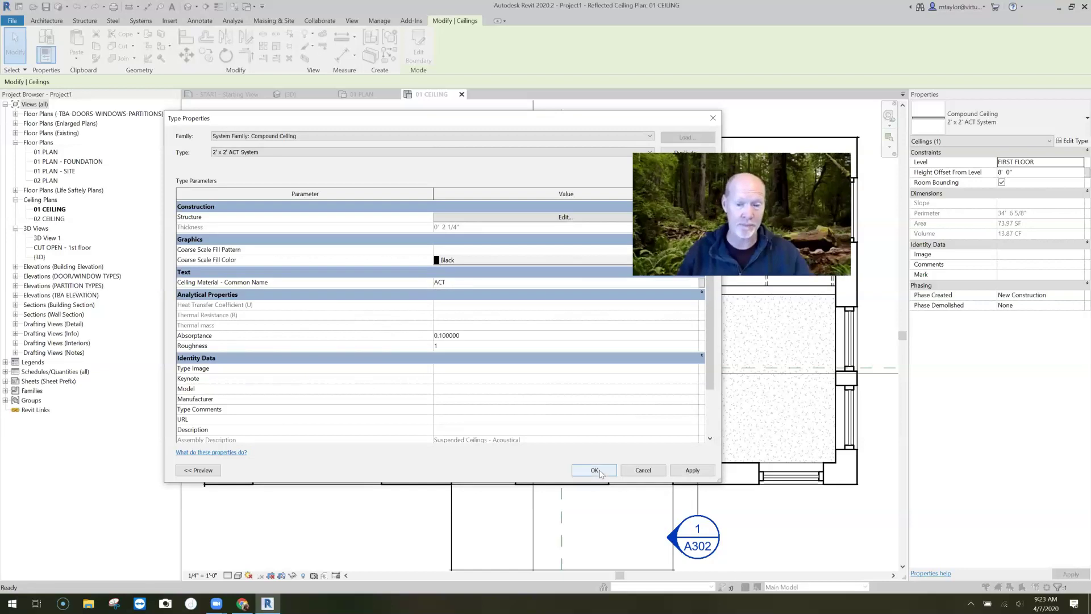
{"action": "left_click", "coordinate": [594, 472]}
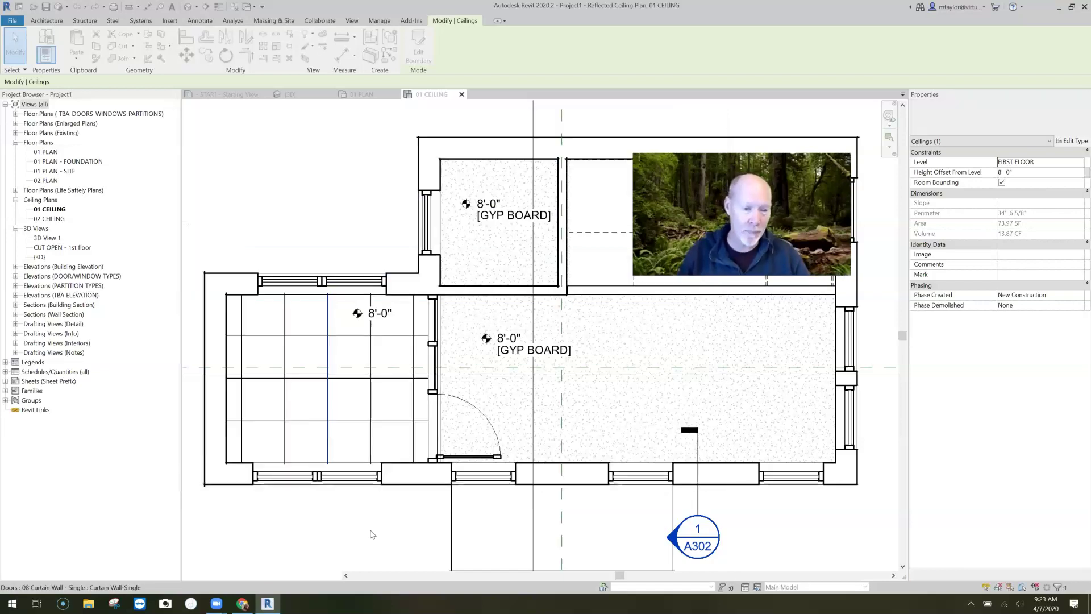
{"action": "key", "text": "Escape"}
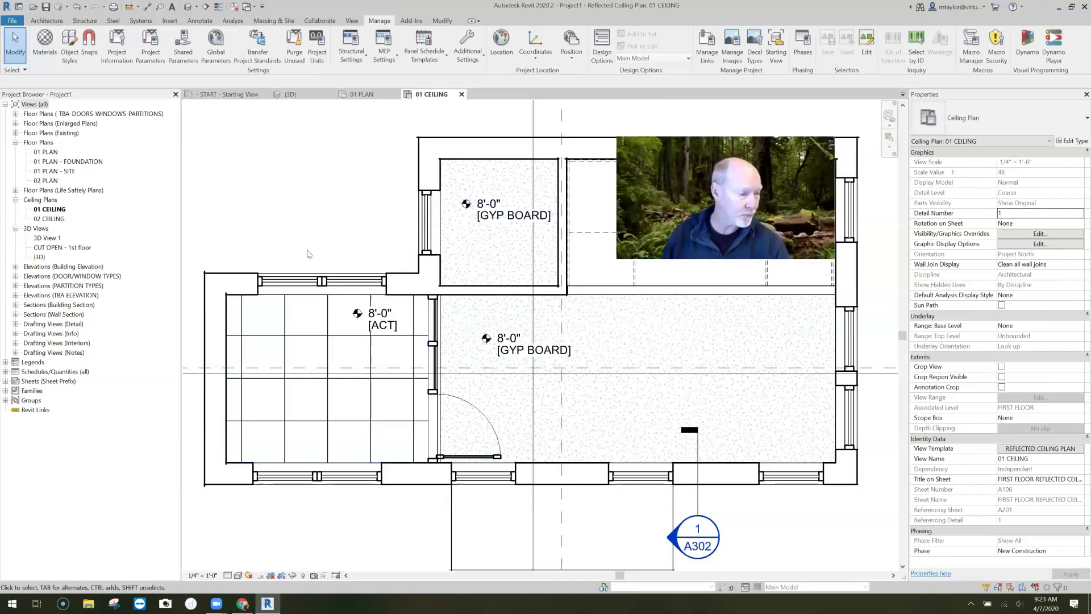
List the project's Compound Ceiling types and check the common name in the 1/2" GWB and 2' x 2' ACT System type properties
{"action": "left_click", "coordinate": [6, 390]}
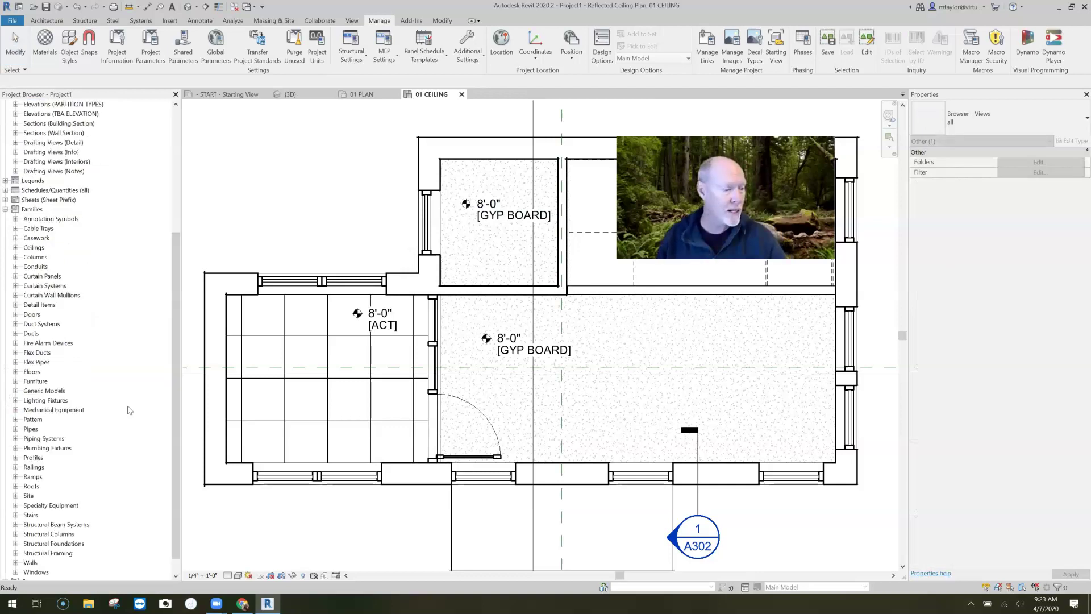
{"action": "left_click", "coordinate": [15, 248]}
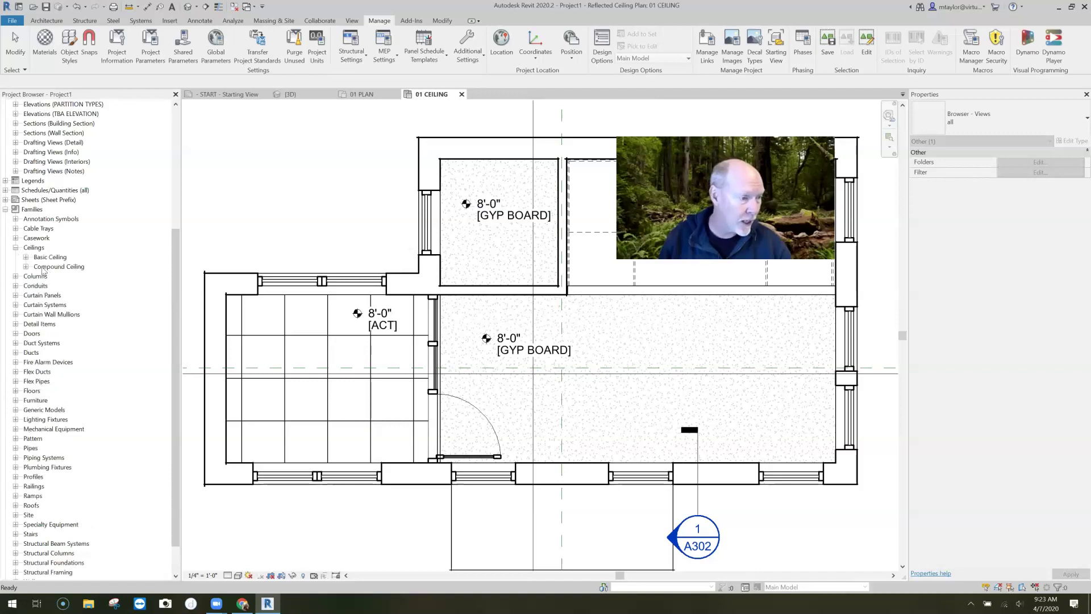
{"action": "left_click", "coordinate": [27, 267]}
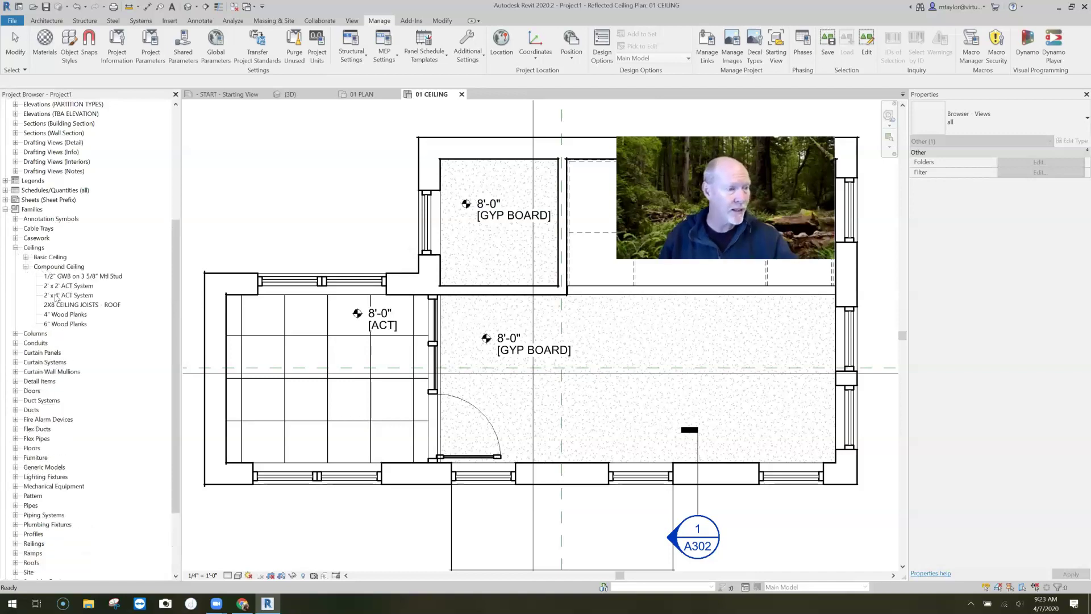
{"action": "left_click", "coordinate": [65, 277]}
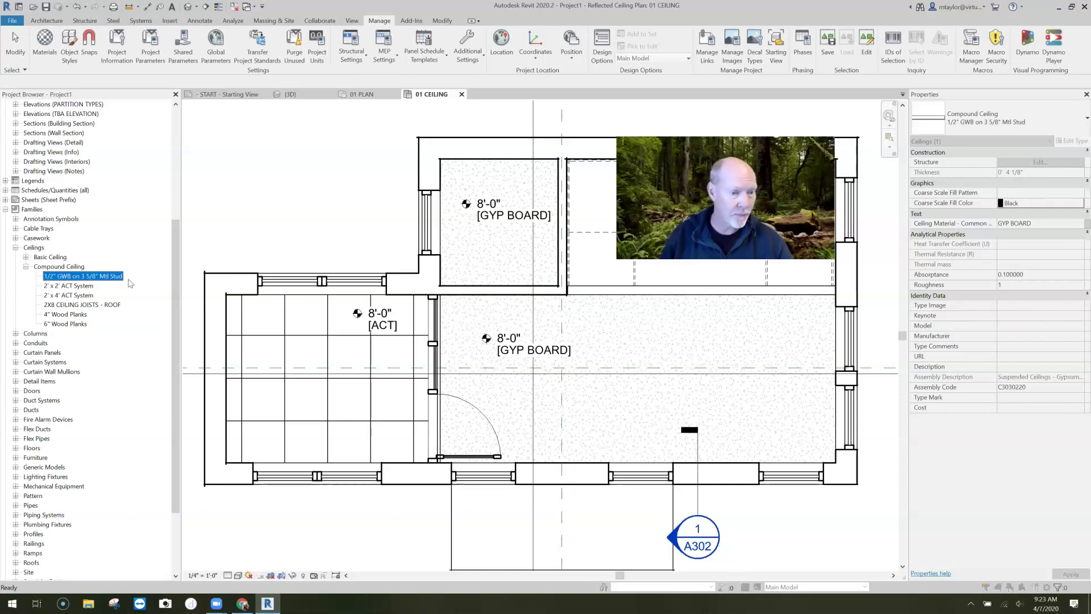
{"action": "double_click", "coordinate": [102, 275]}
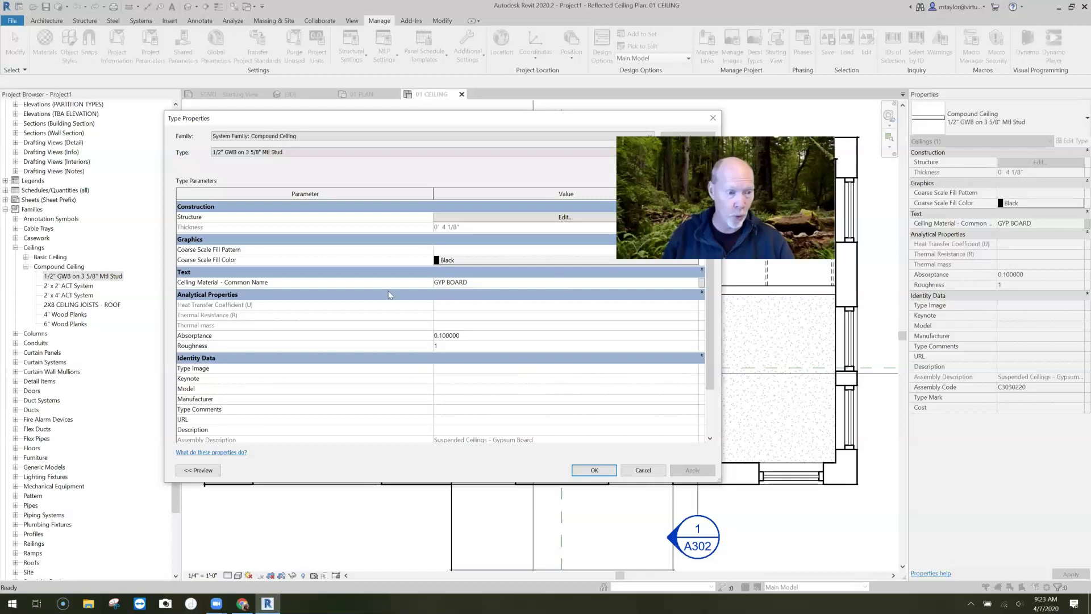
{"action": "left_click", "coordinate": [593, 470]}
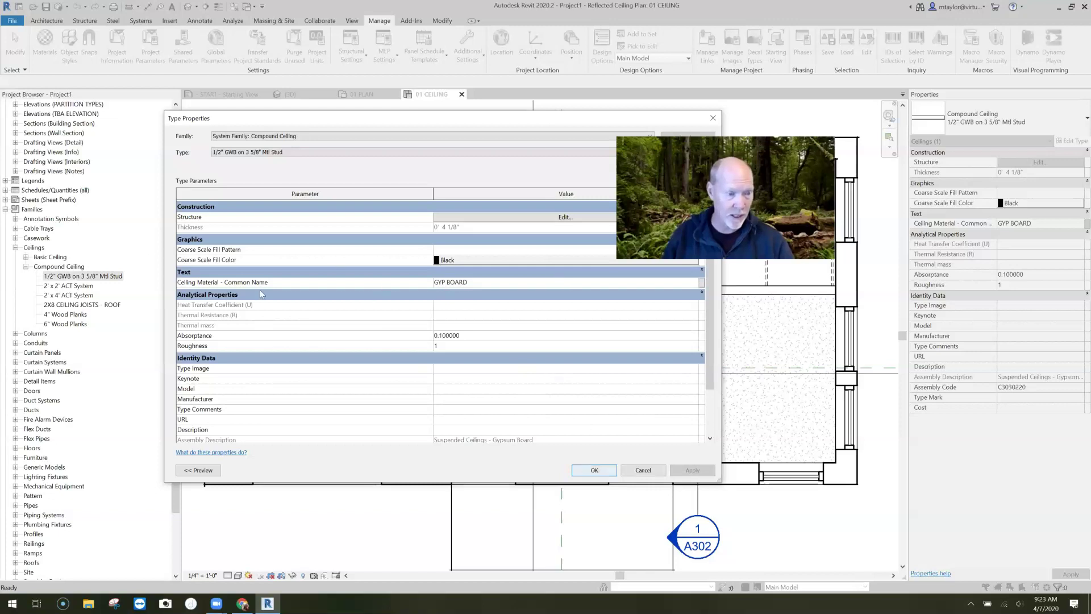
{"action": "double_click", "coordinate": [68, 286]}
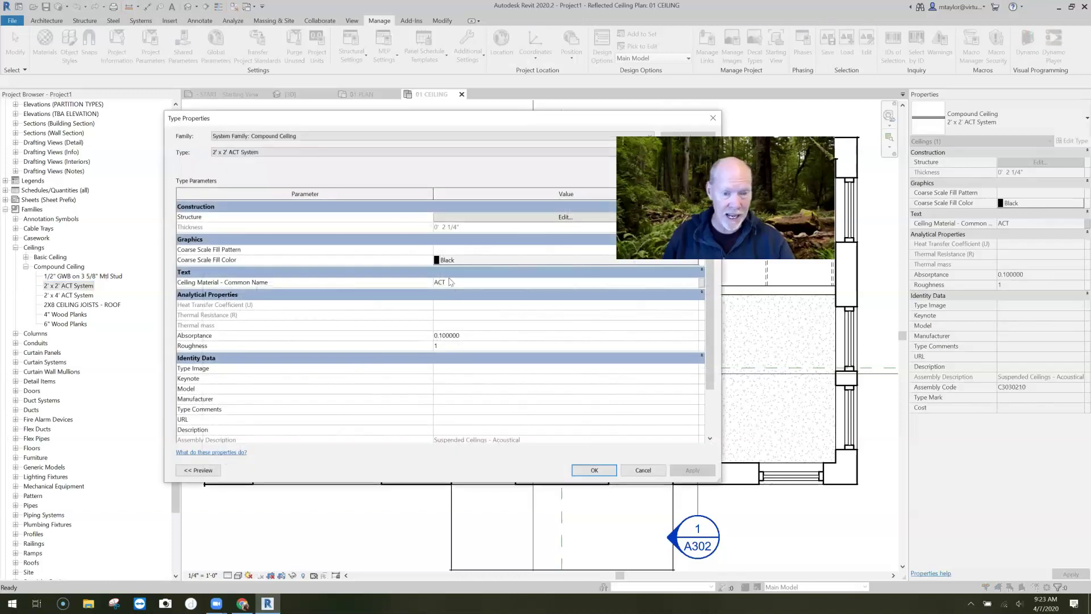
{"action": "left_click", "coordinate": [594, 471]}
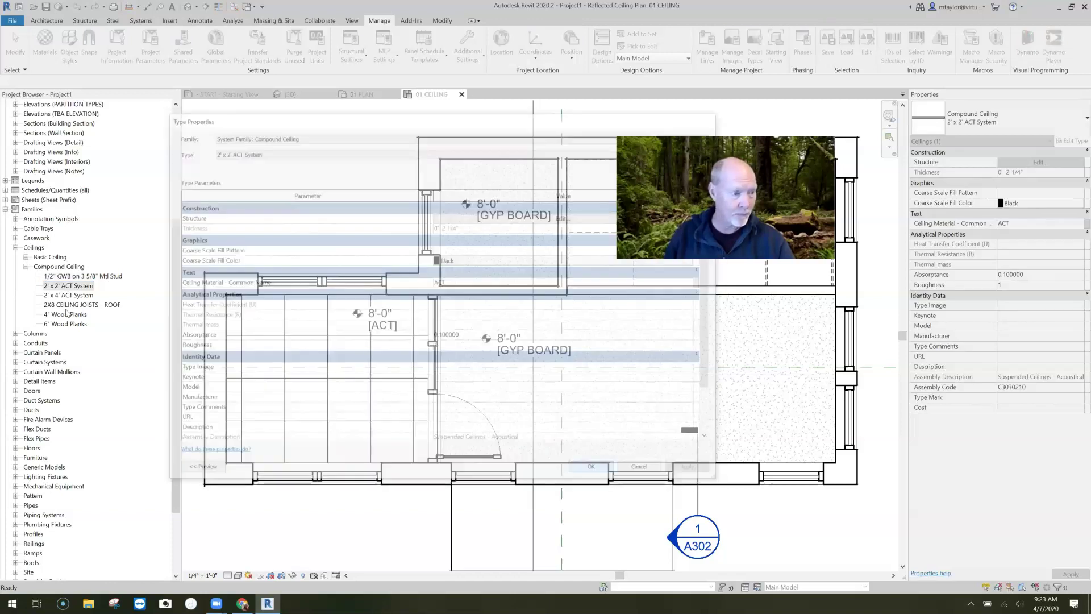
Set Ceiling Material - Common Name to ACT for the 2' x 4' ACT System compound ceiling type
{"action": "double_click", "coordinate": [68, 295]}
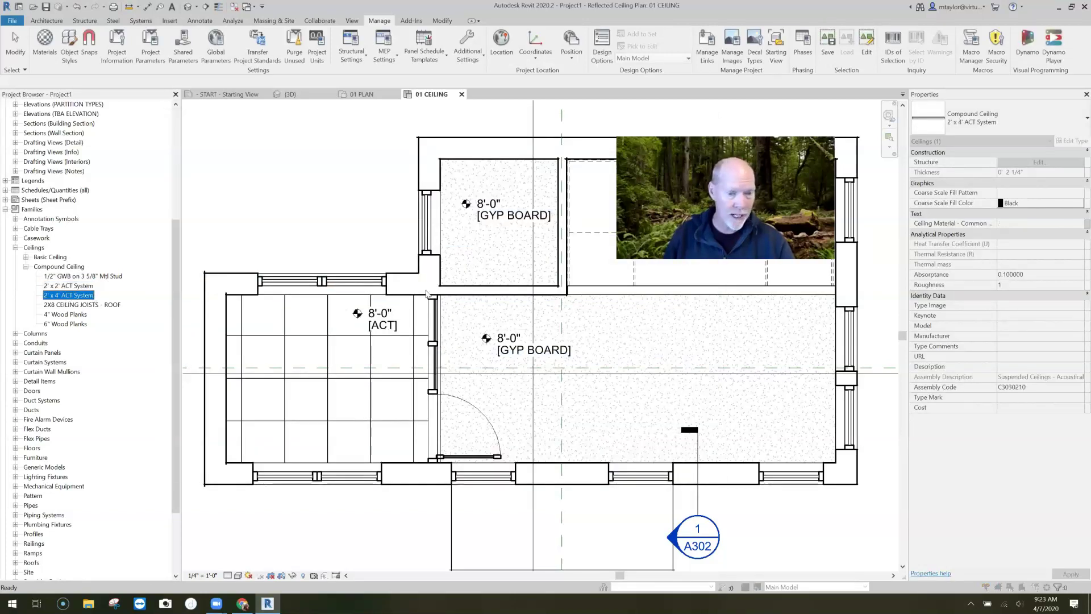
{"action": "left_click", "coordinate": [449, 283]}
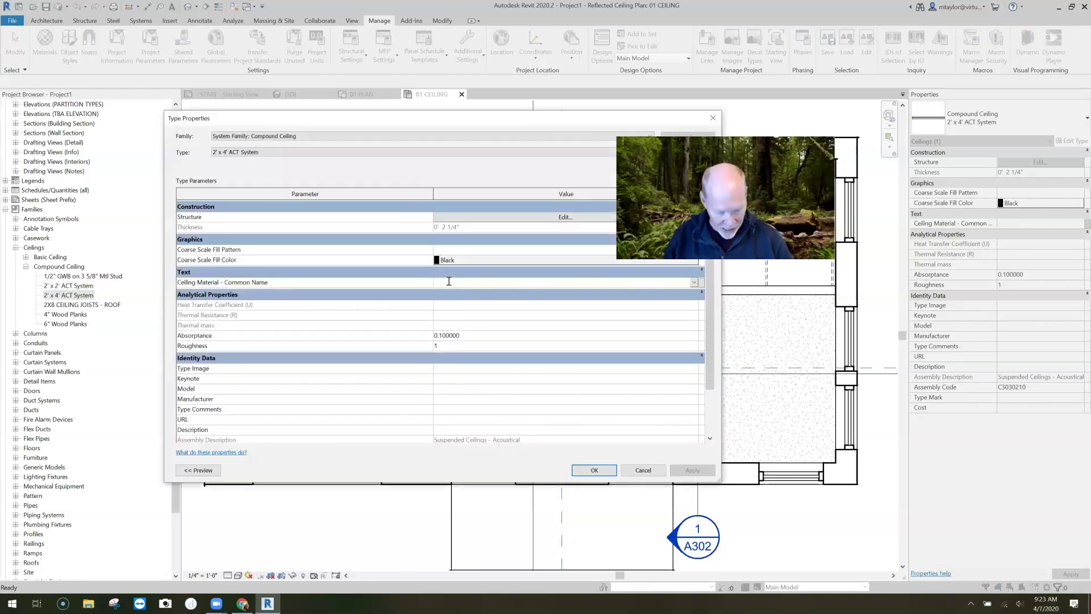
{"action": "type", "text": "ACT"}
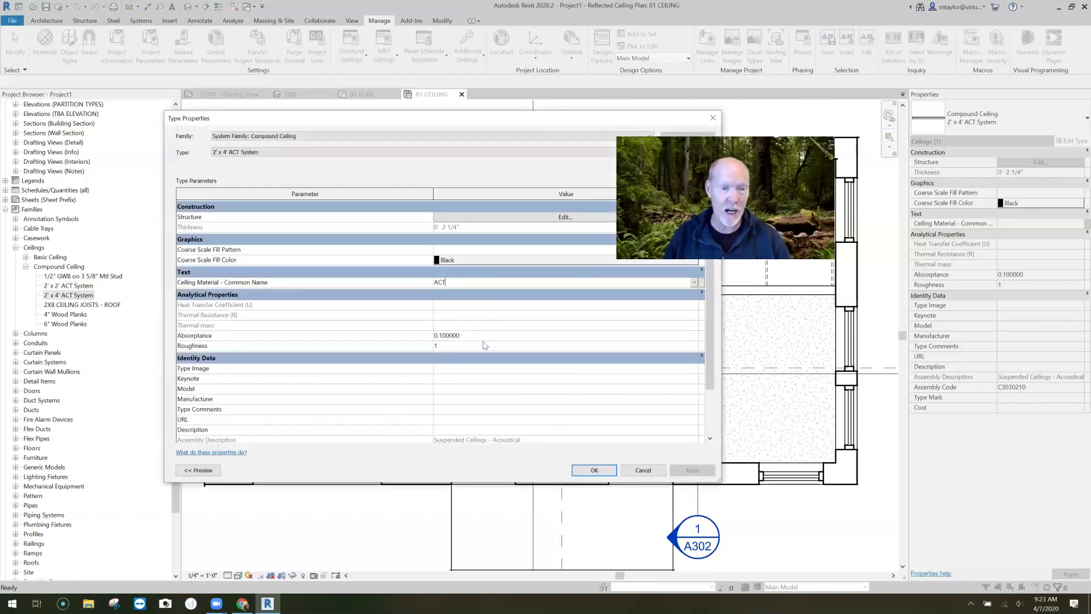
{"action": "left_click", "coordinate": [594, 470]}
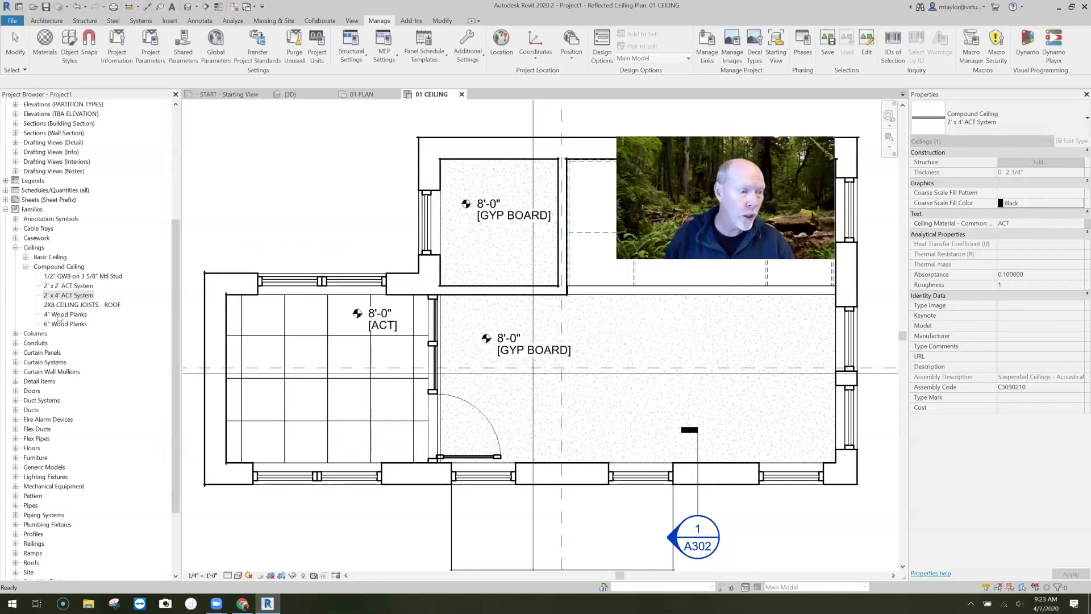
Set Ceiling Material - Common Name to WOOD for the 4" Wood Planks compound ceiling type
{"action": "double_click", "coordinate": [59, 315]}
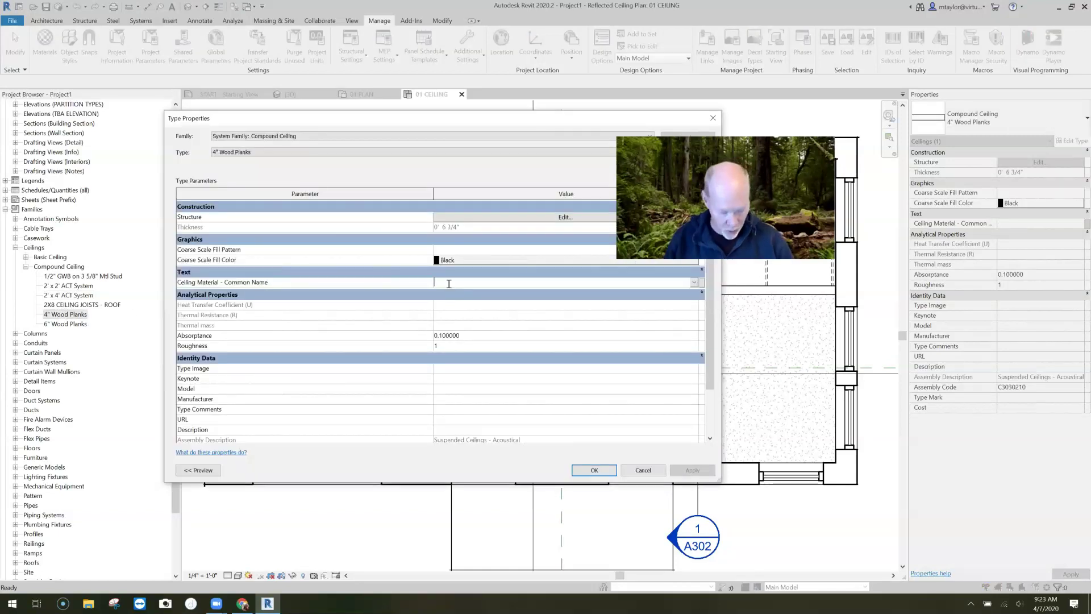
{"action": "type", "text": "WOOD"}
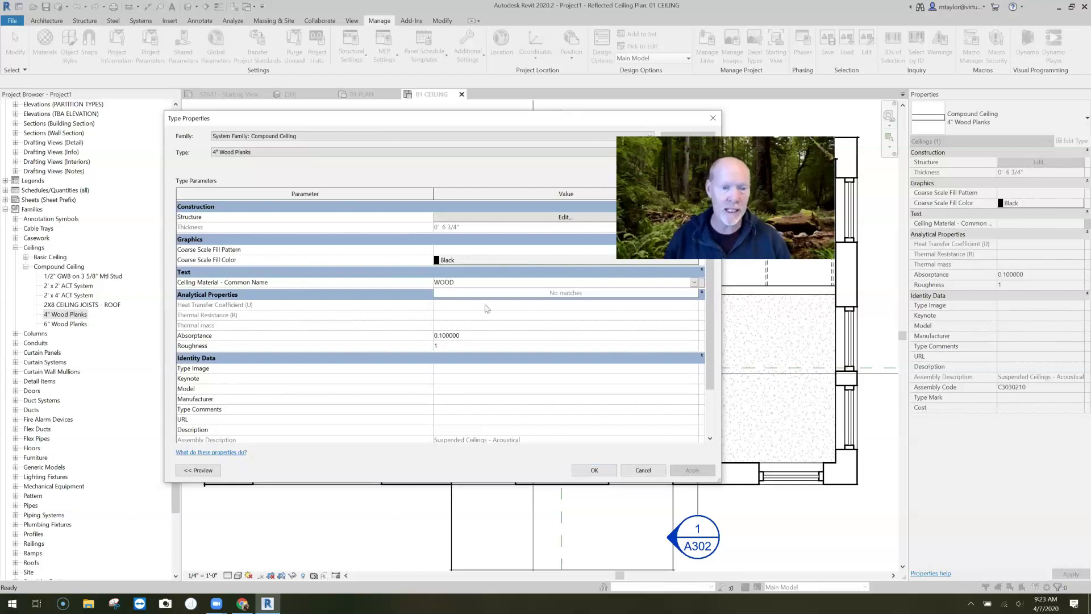
{"action": "key", "text": "Return"}
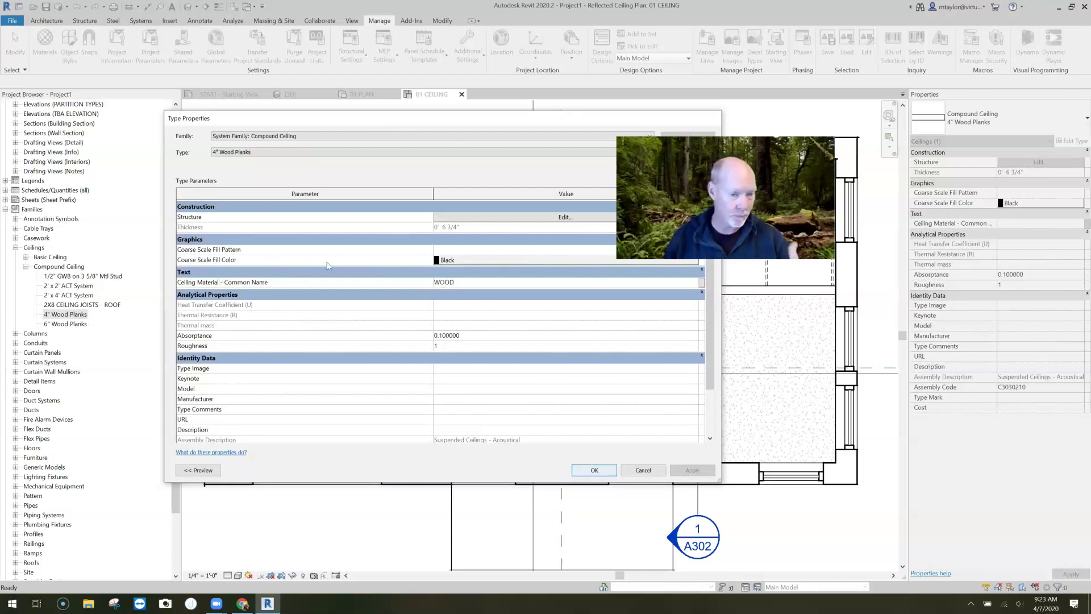
{"action": "key", "text": "Return"}
Set Ceiling Material - Common Name to WOOD for the 6" Wood Planks compound ceiling type
{"action": "double_click", "coordinate": [65, 323]}
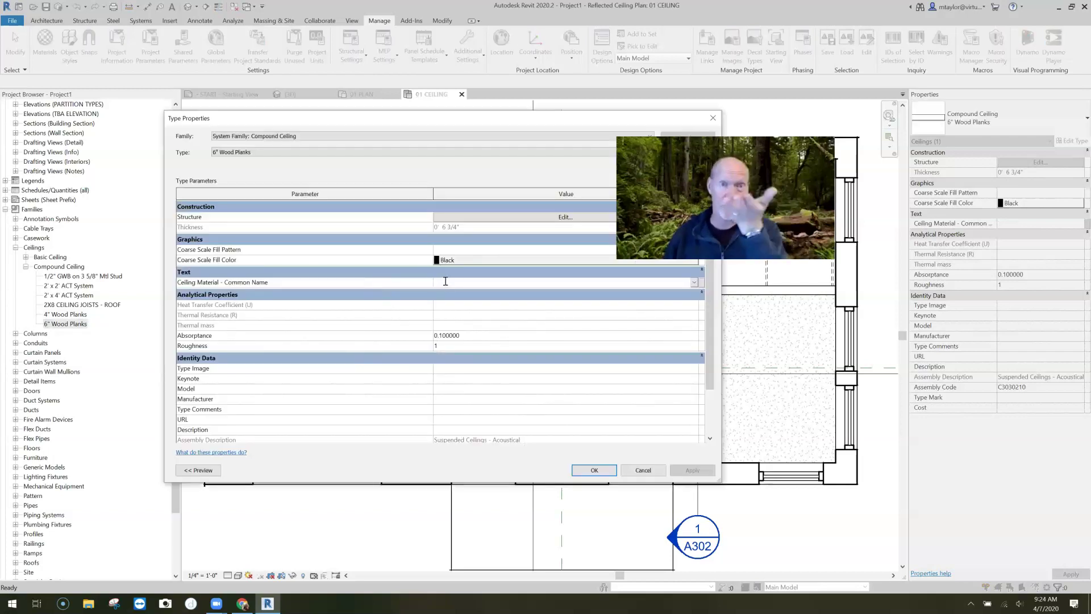
{"action": "left_click", "coordinate": [445, 281]}
{"action": "type", "text": "WOOD"}
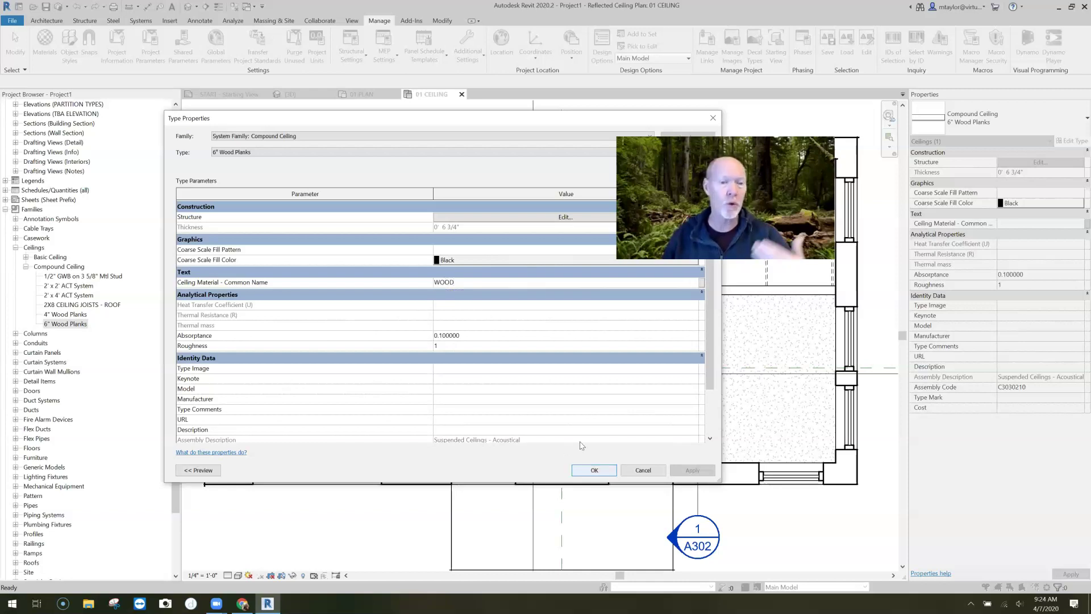
{"action": "left_click", "coordinate": [593, 471]}
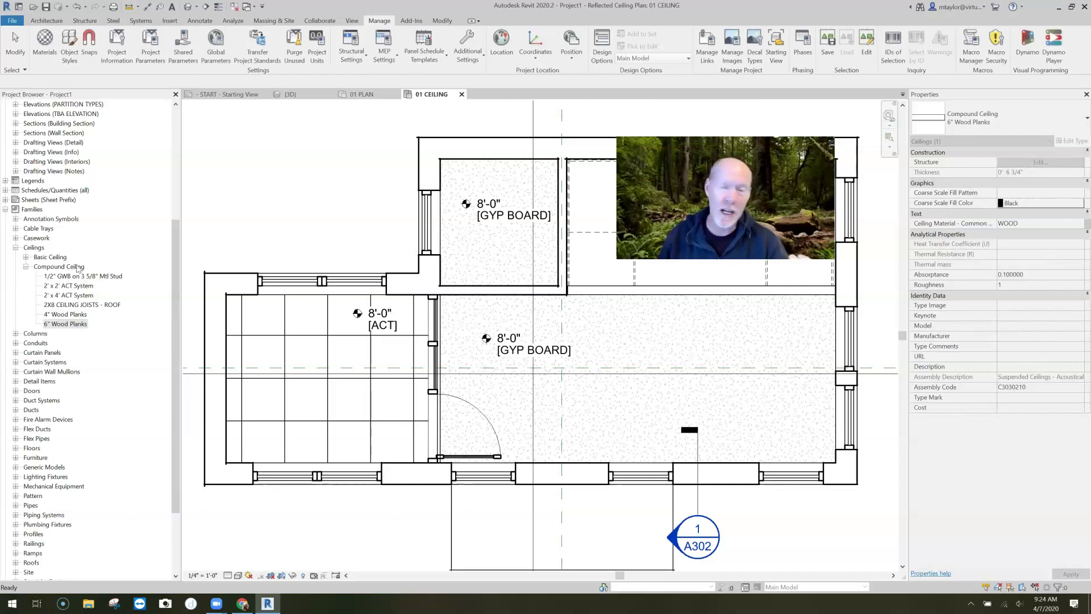
{"action": "left_click", "coordinate": [232, 202]}
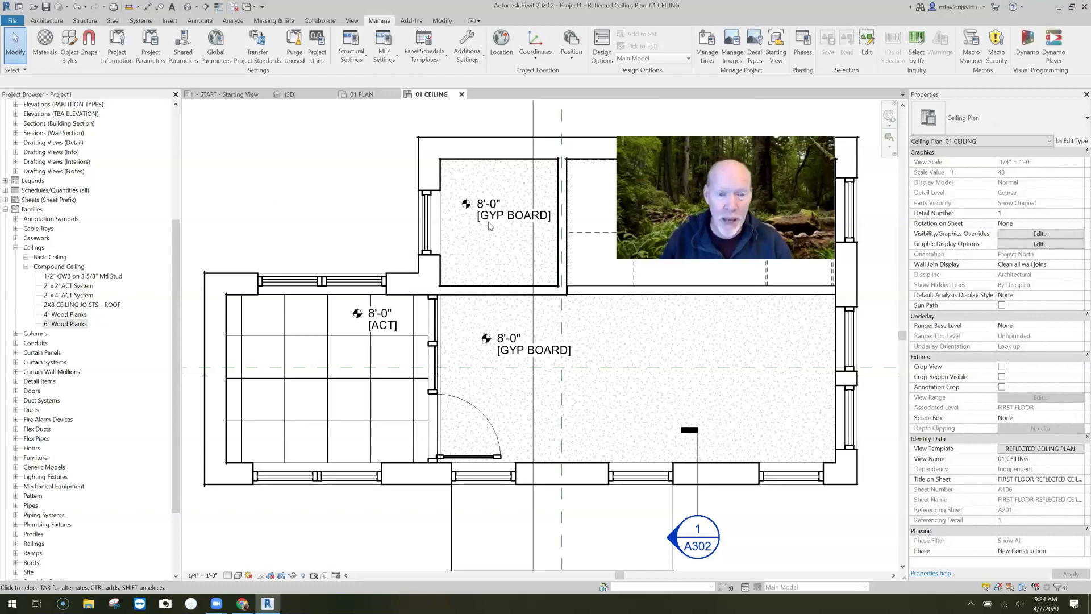
Change the large lower room's ceiling to the 4" Wood Planks type and clear the selection
{"action": "middle_click_drag", "start_coordinate": [614, 421], "coordinate": [556, 407]}
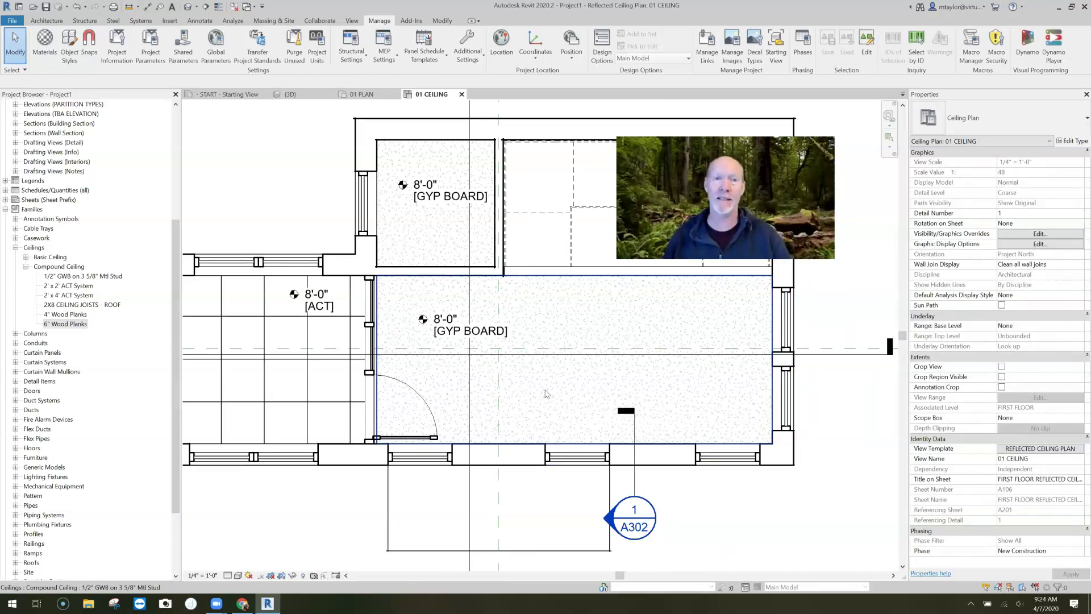
{"action": "left_click", "coordinate": [545, 393]}
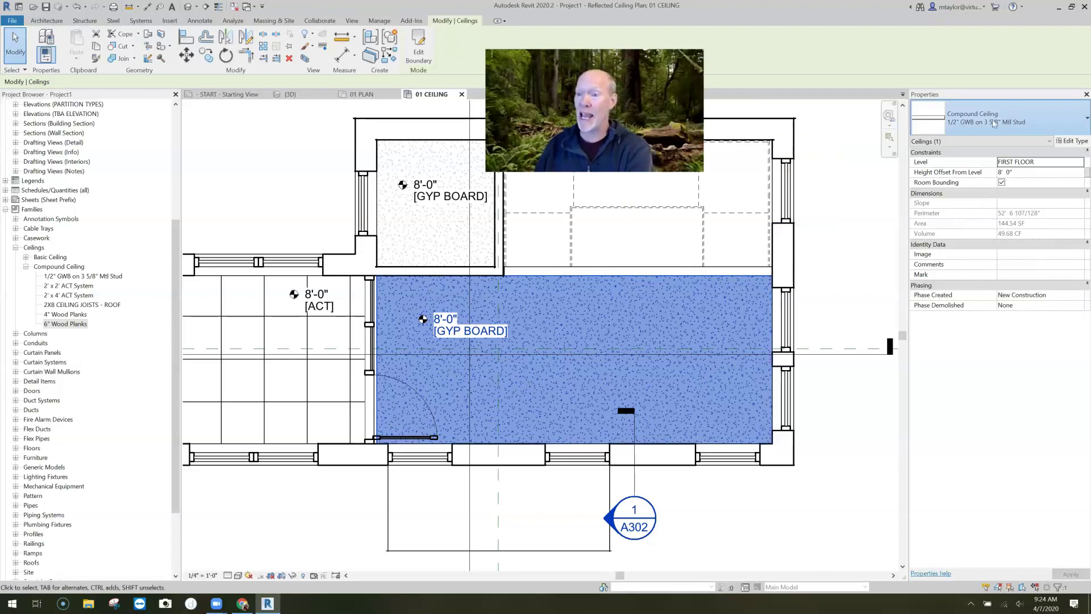
{"action": "left_click", "coordinate": [1009, 118]}
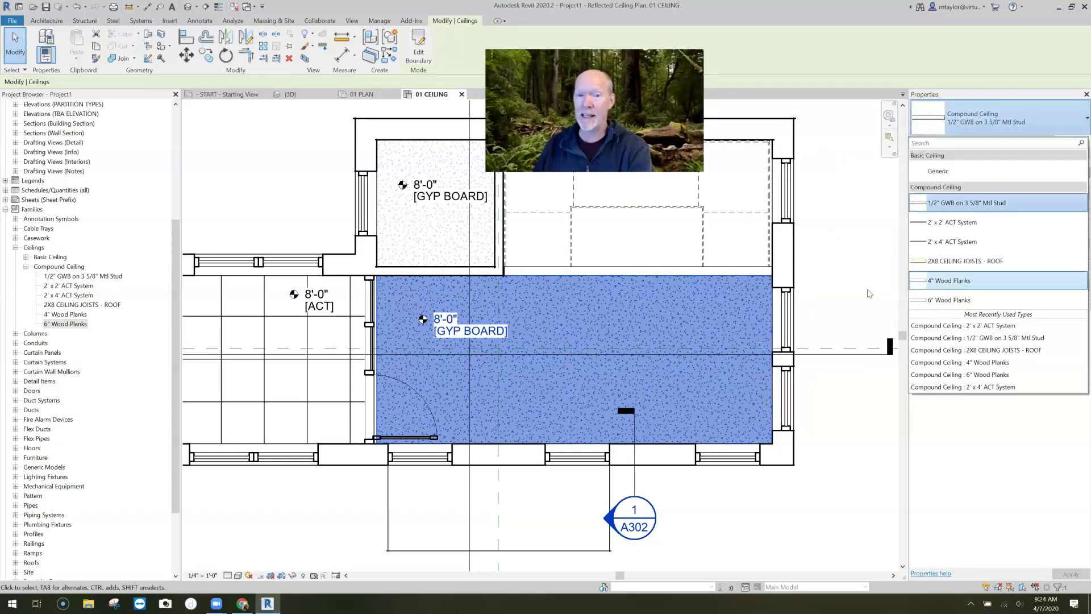
{"action": "left_click", "coordinate": [959, 280]}
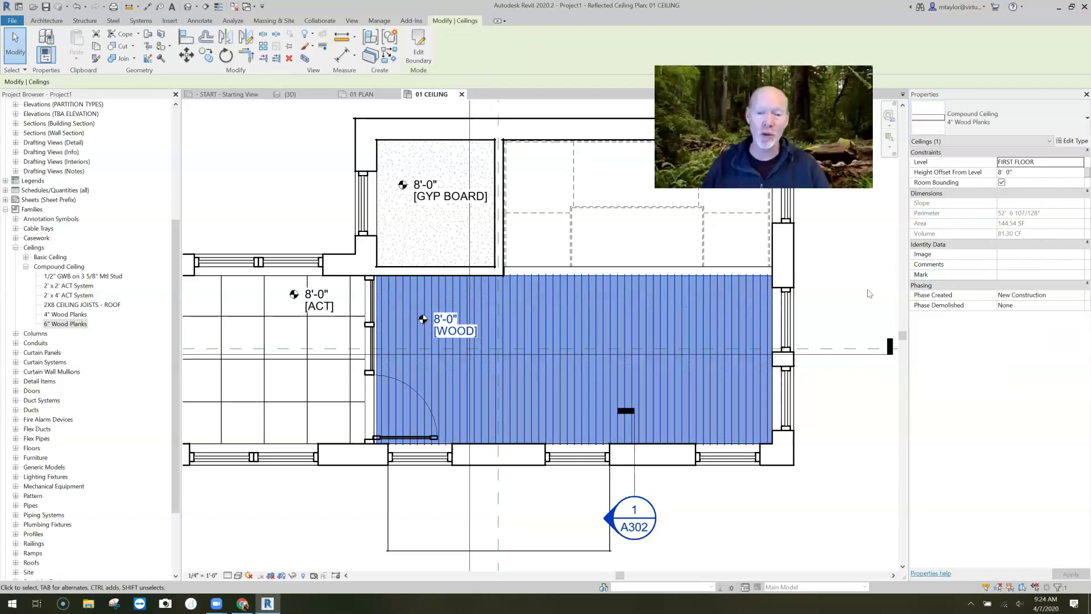
{"action": "left_click", "coordinate": [739, 539]}
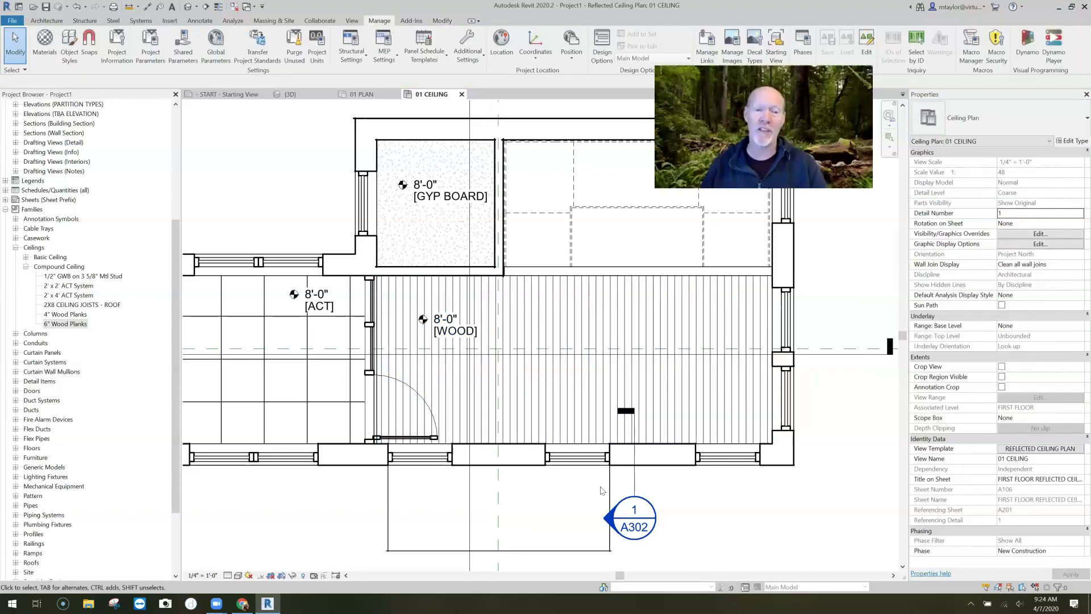